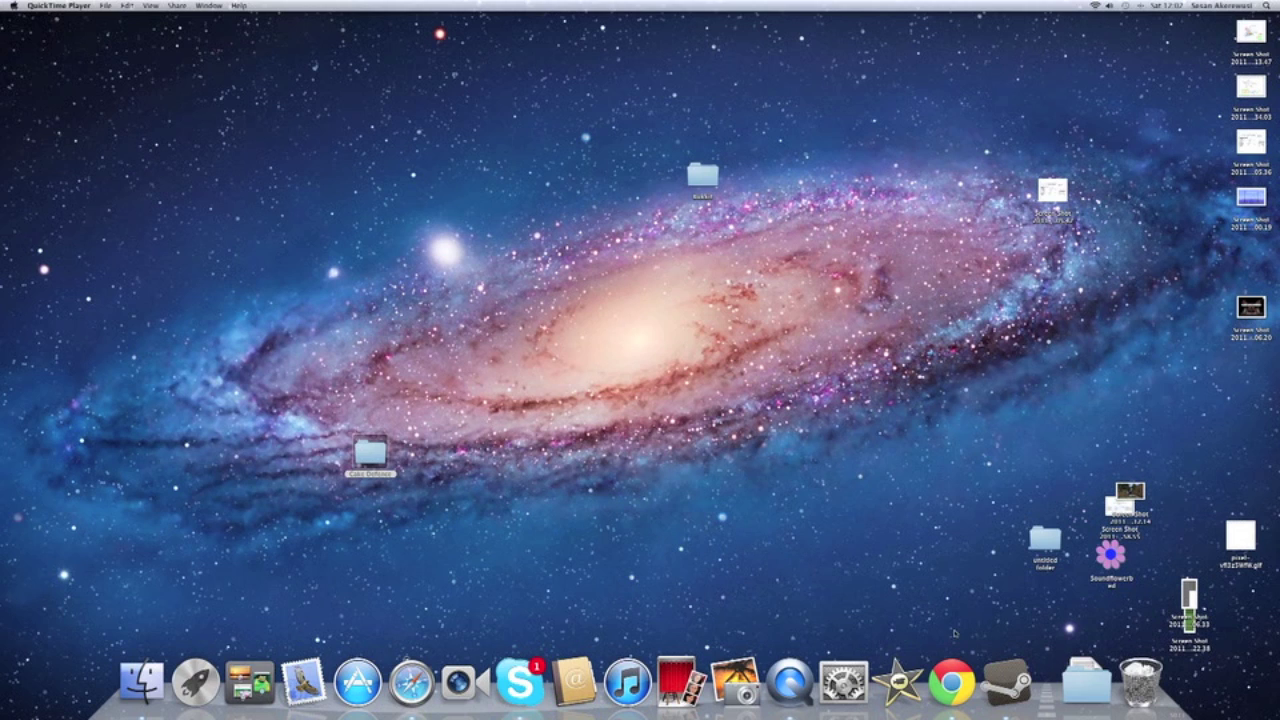
Step: Open Google Chrome and search Google for "Cake Defene"
left_click(950, 678)
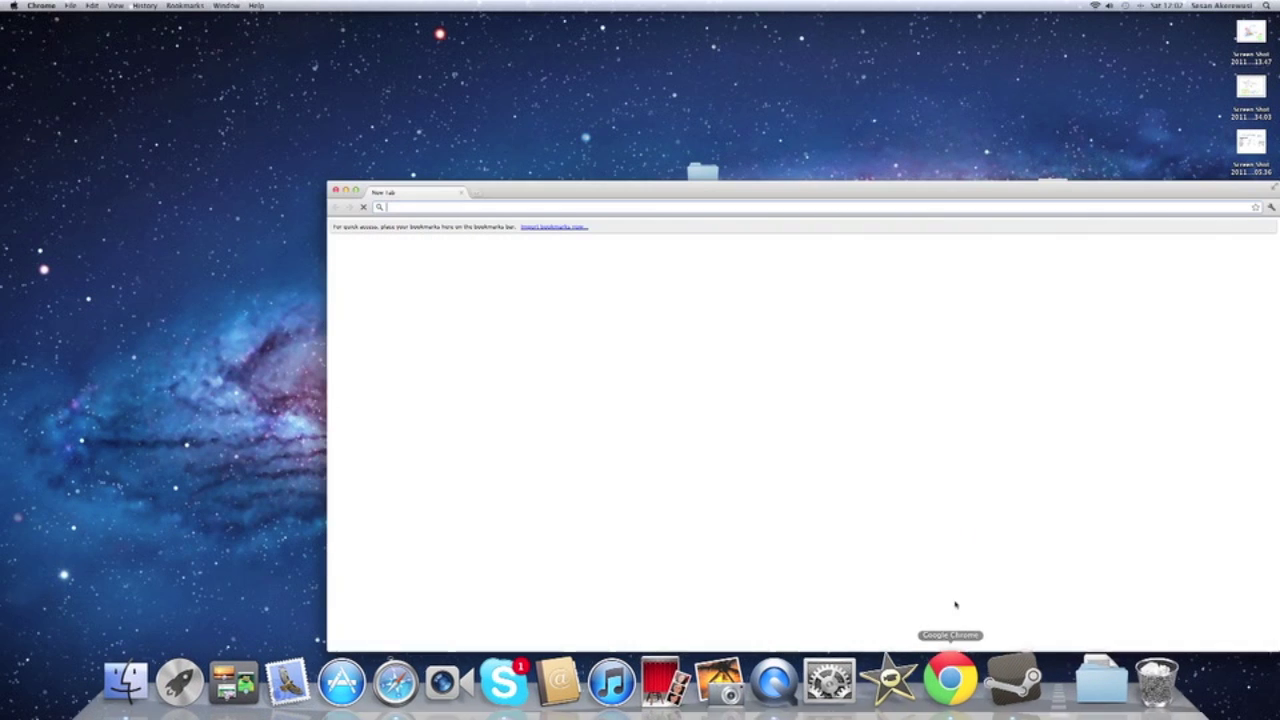
left_click_drag(510, 197, 673, 261)
type("a")
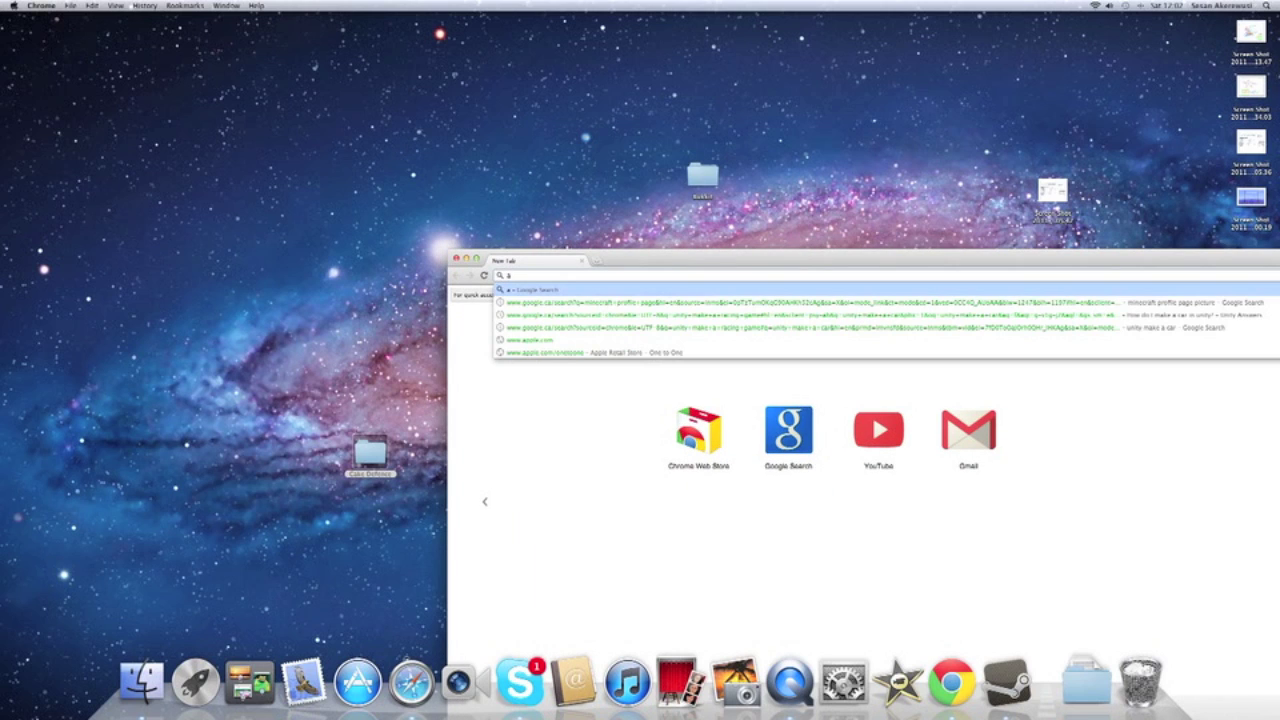
key("BackSpace")
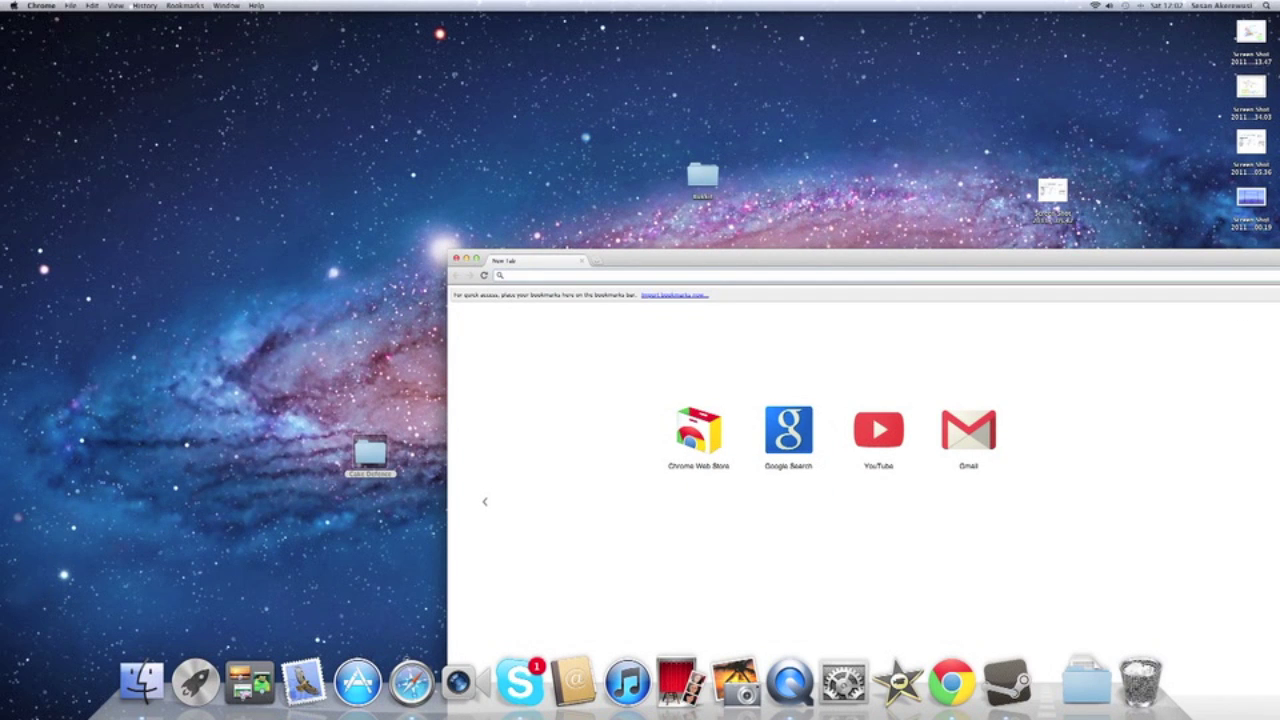
type("Ca")
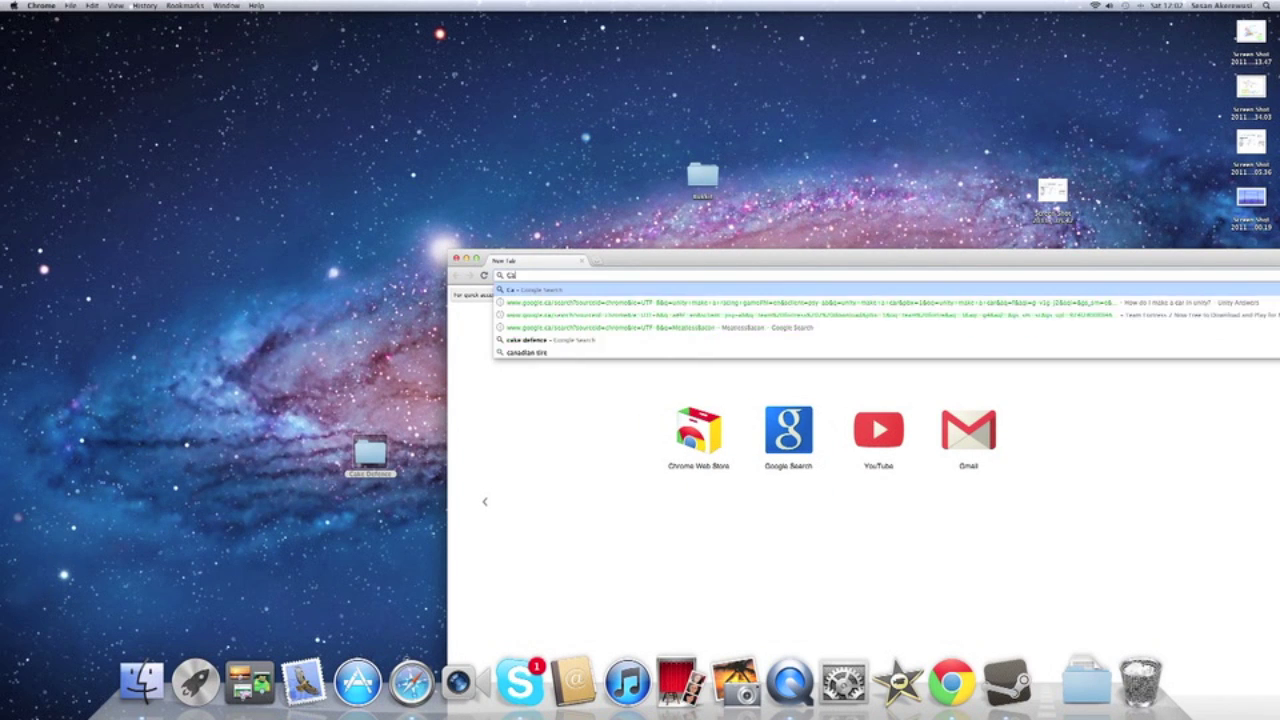
type("ke Defence")
key("Return")
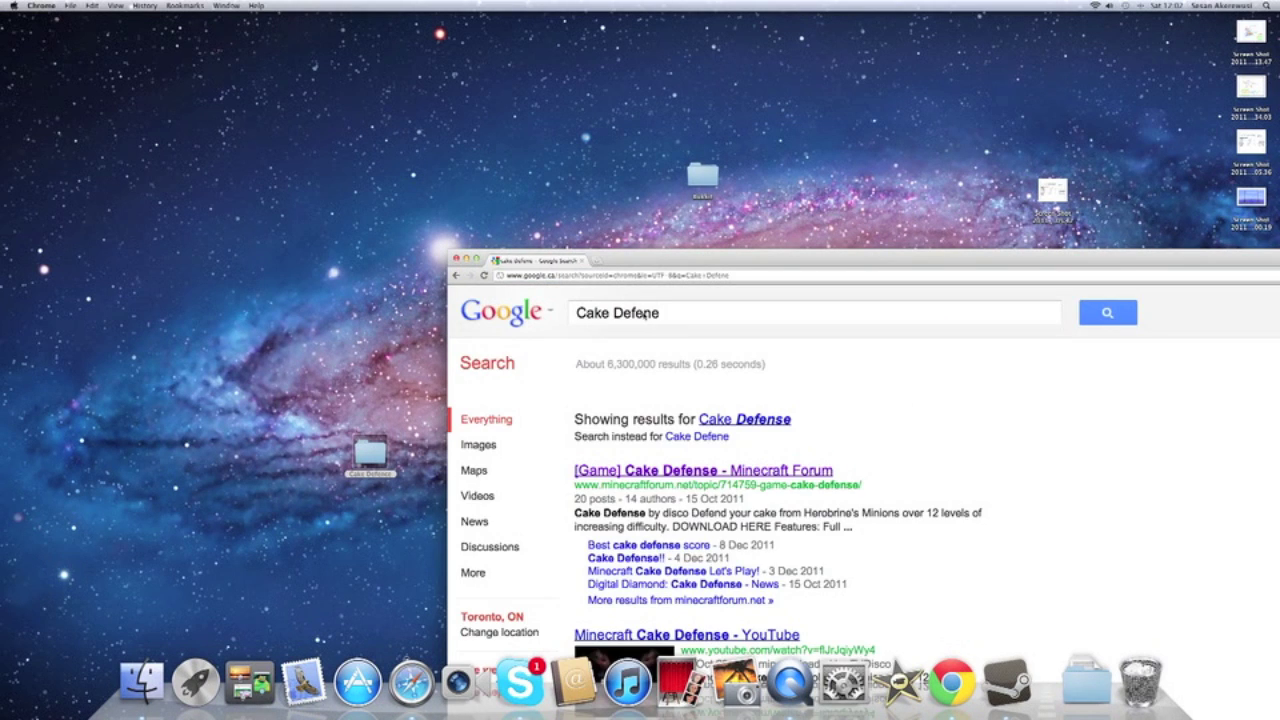
Step: Correct the search query to "Cake Defence" and run the search again
left_click(651, 313)
type("c")
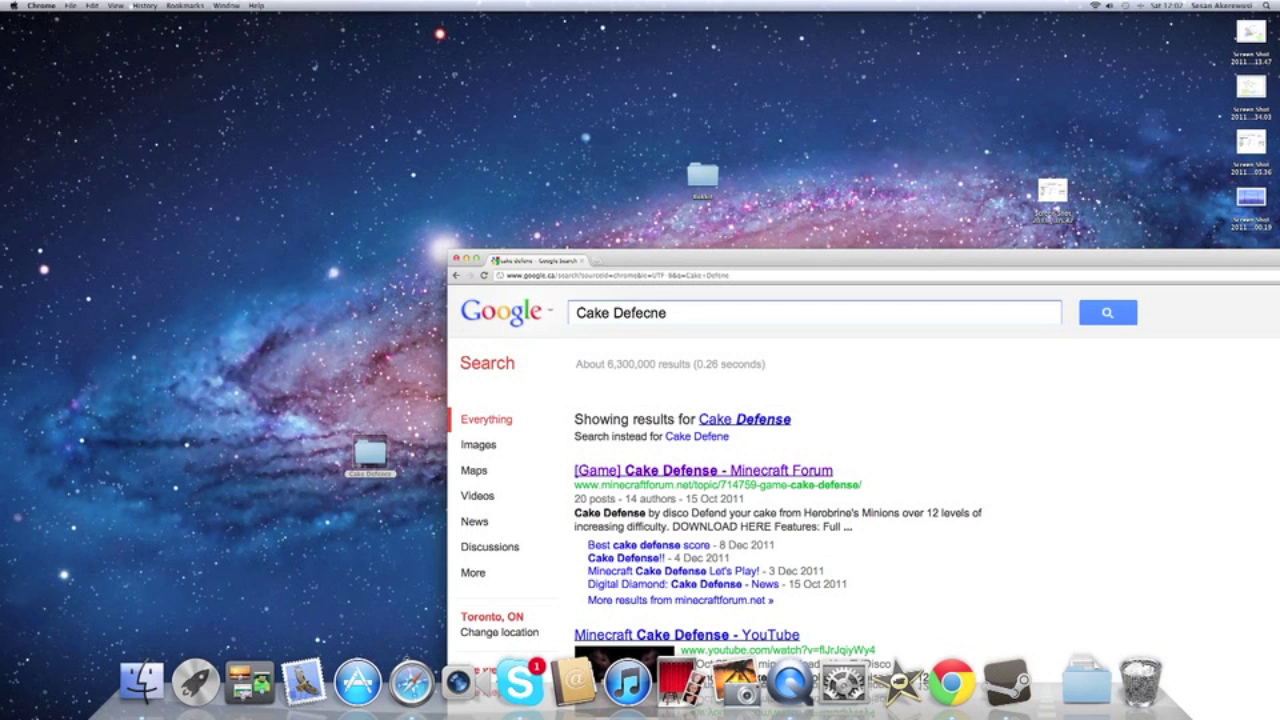
key("Delete")
key("Left")
type("n")
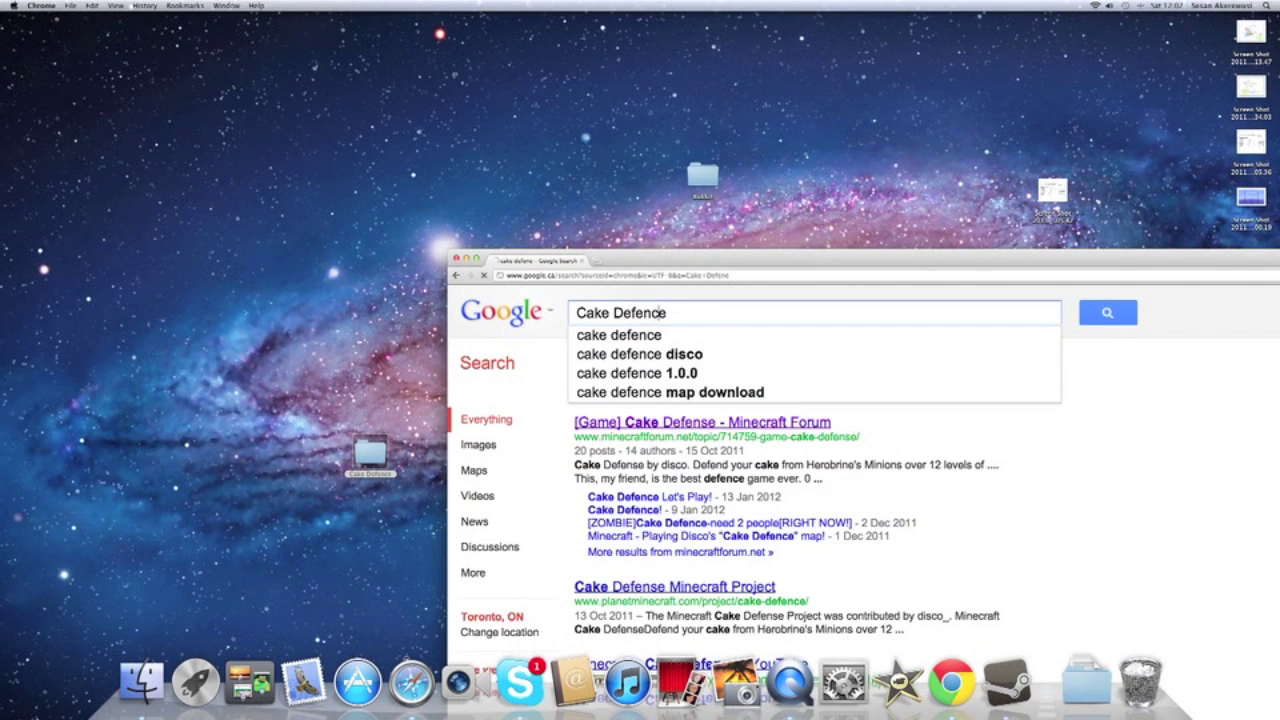
key("Return")
Step: Open the Cake Defense thread on Minecraft Forum from the results and enlarge the browser window downwards for reading
left_click_drag(683, 250, 633, 130)
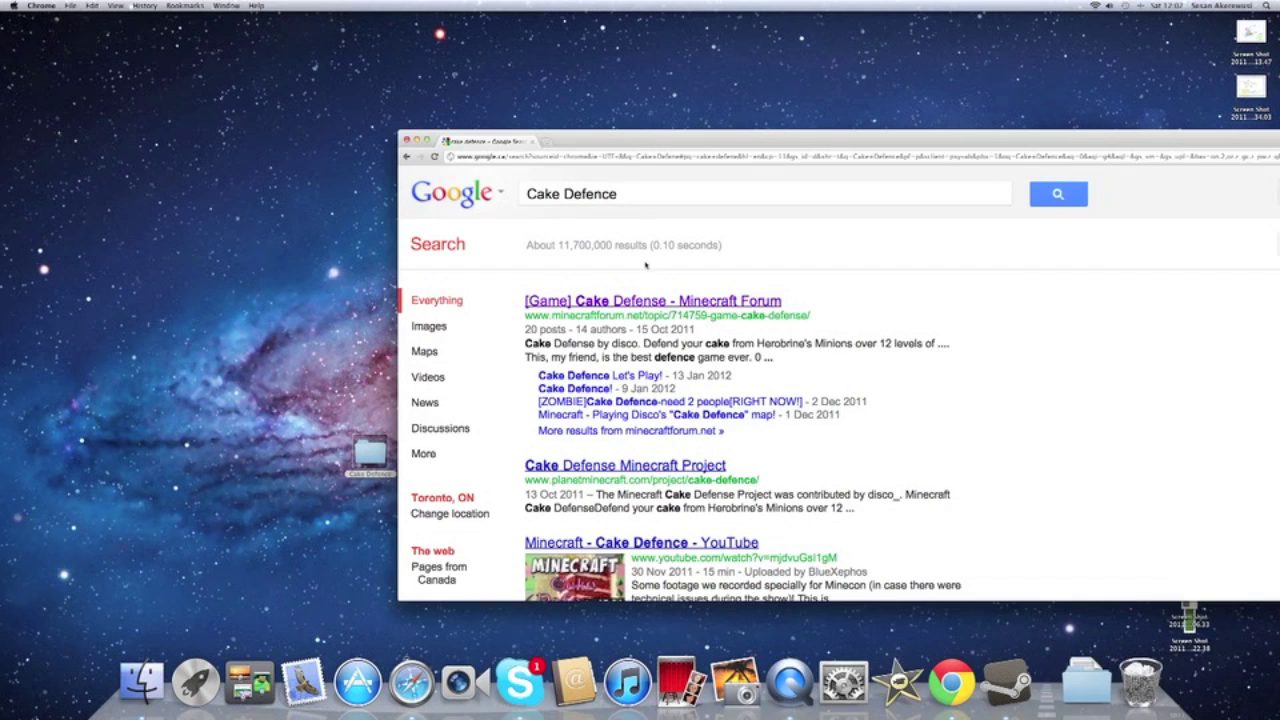
left_click(643, 305)
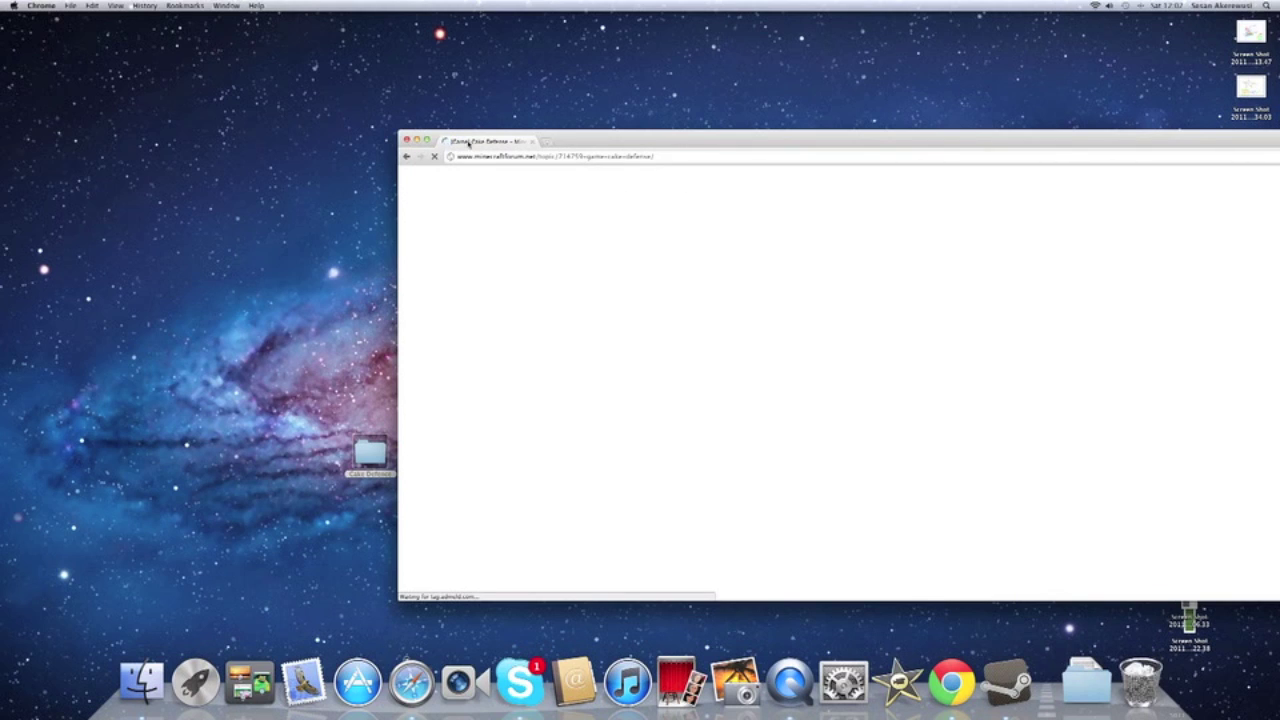
left_click_drag(553, 141, 659, 222)
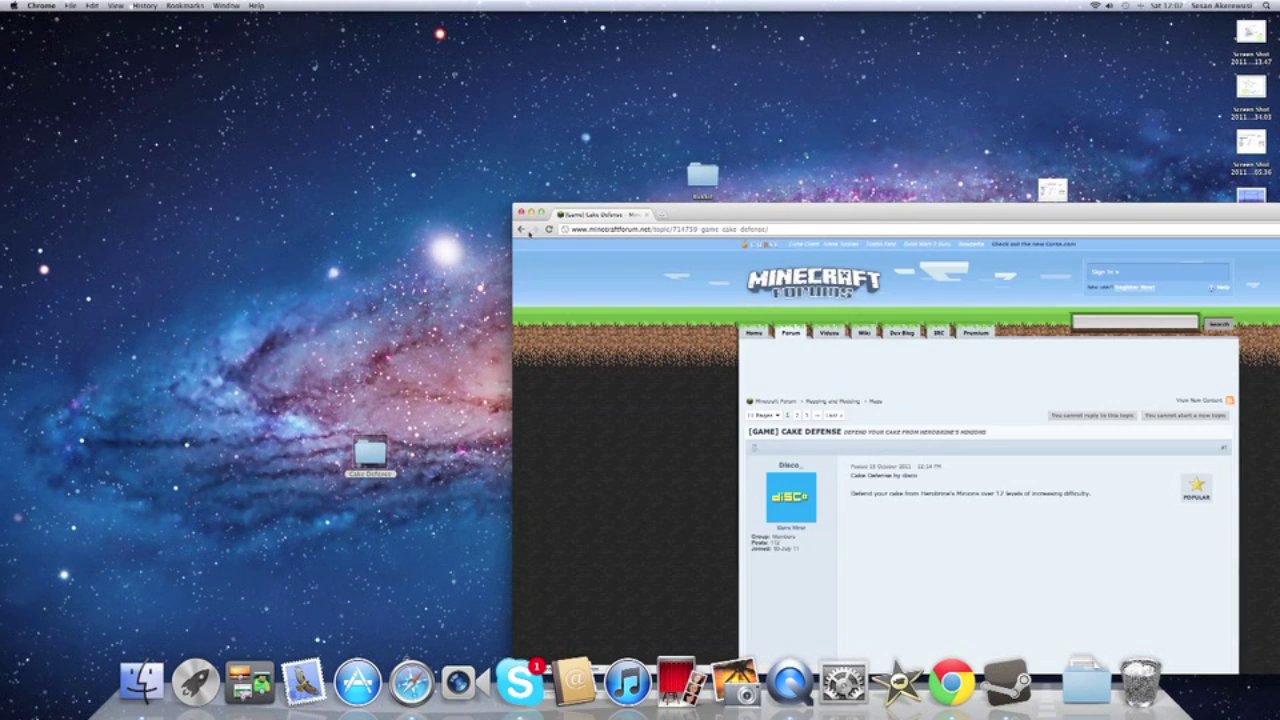
left_click(524, 230)
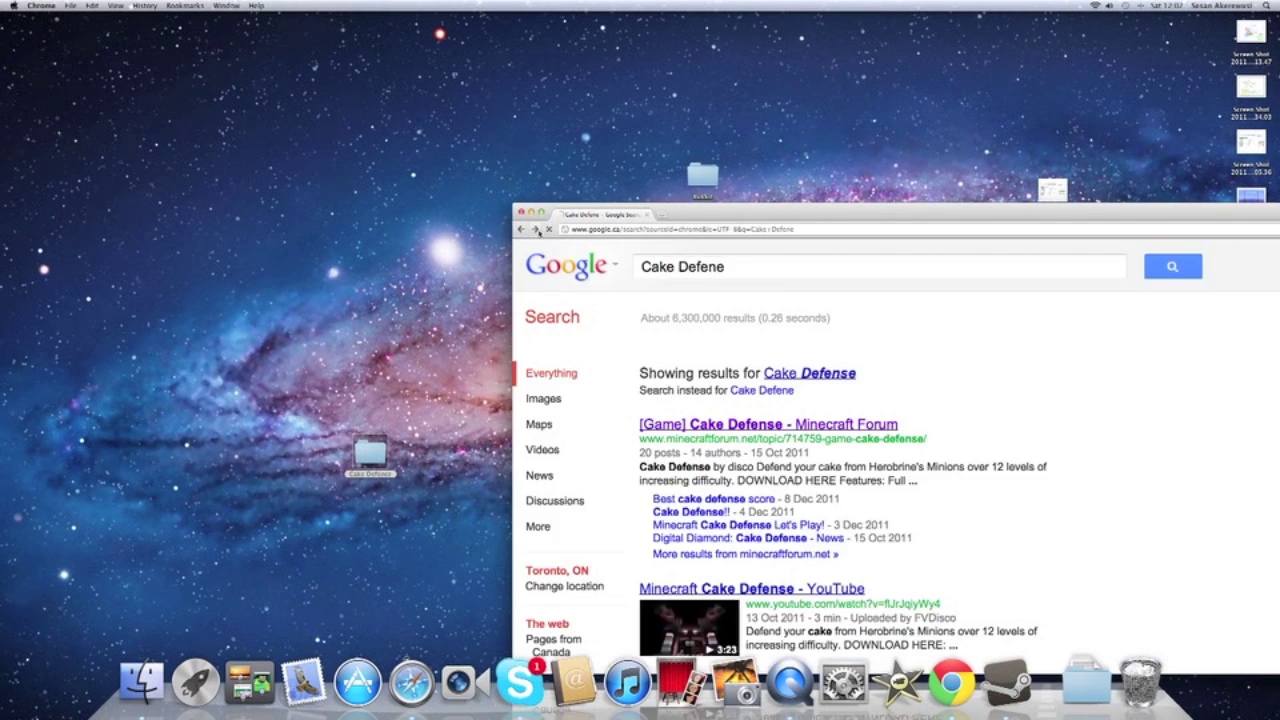
left_click(536, 230)
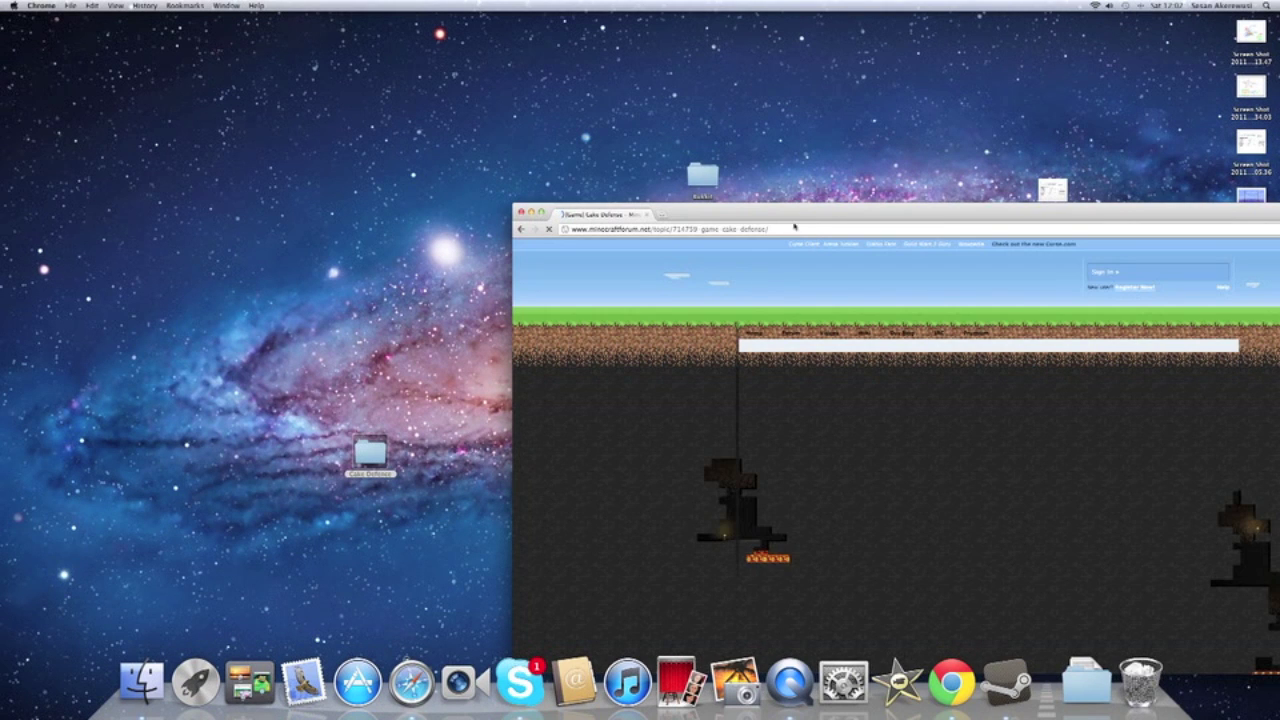
left_click_drag(700, 213, 360, 25)
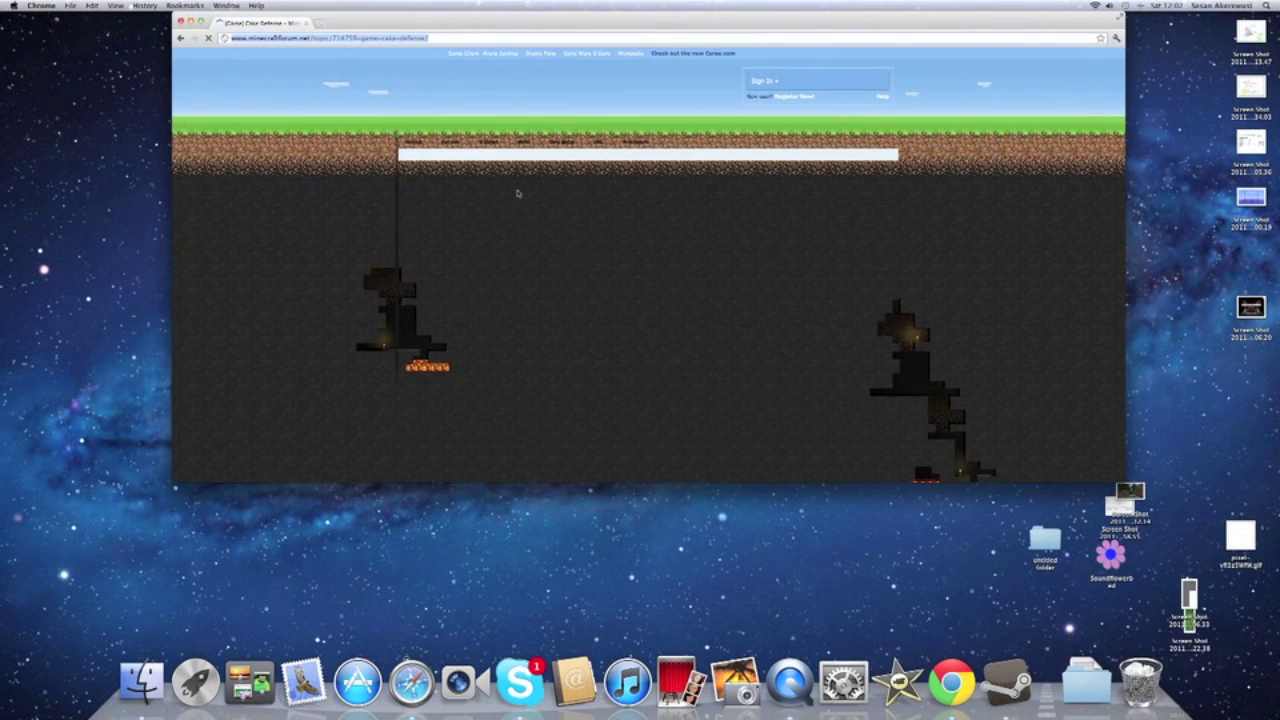
left_click_drag(727, 482, 727, 648)
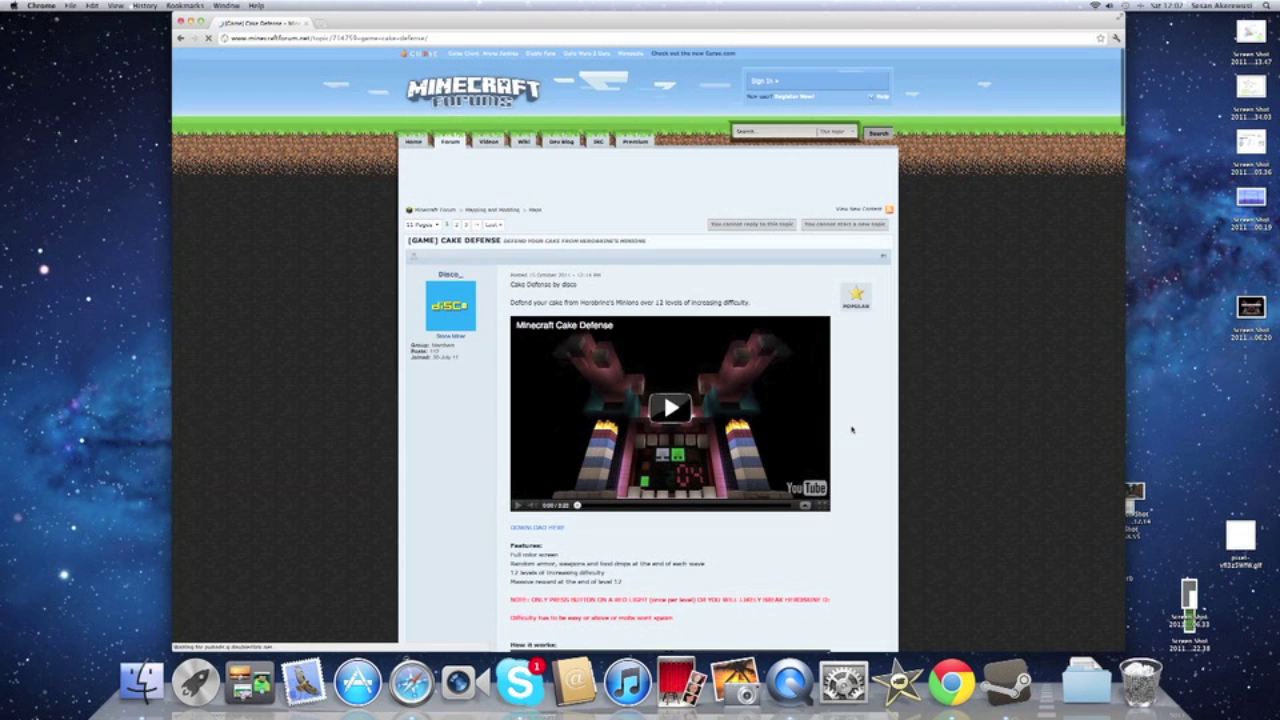
Step: Open the map's MediaFire download page from the forum post, and close the browser window
scroll(850, 430, "down", 3)
scroll(850, 430, "down", 4)
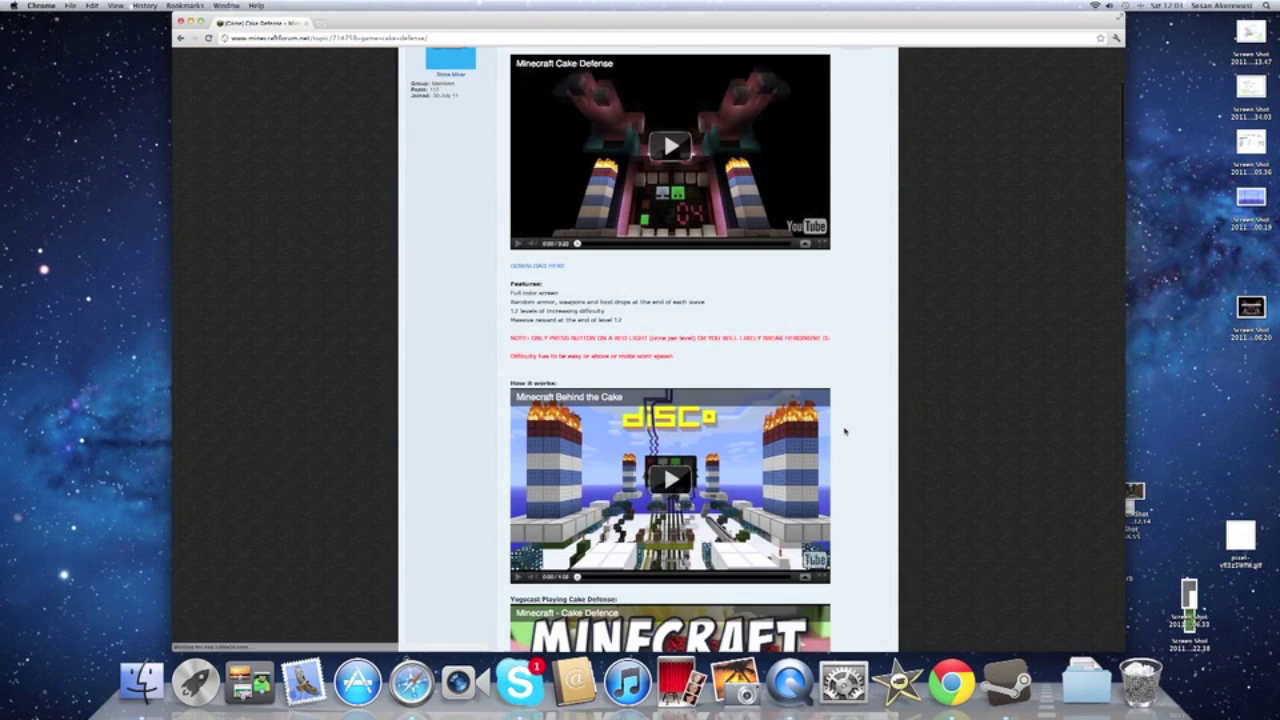
left_click(548, 268)
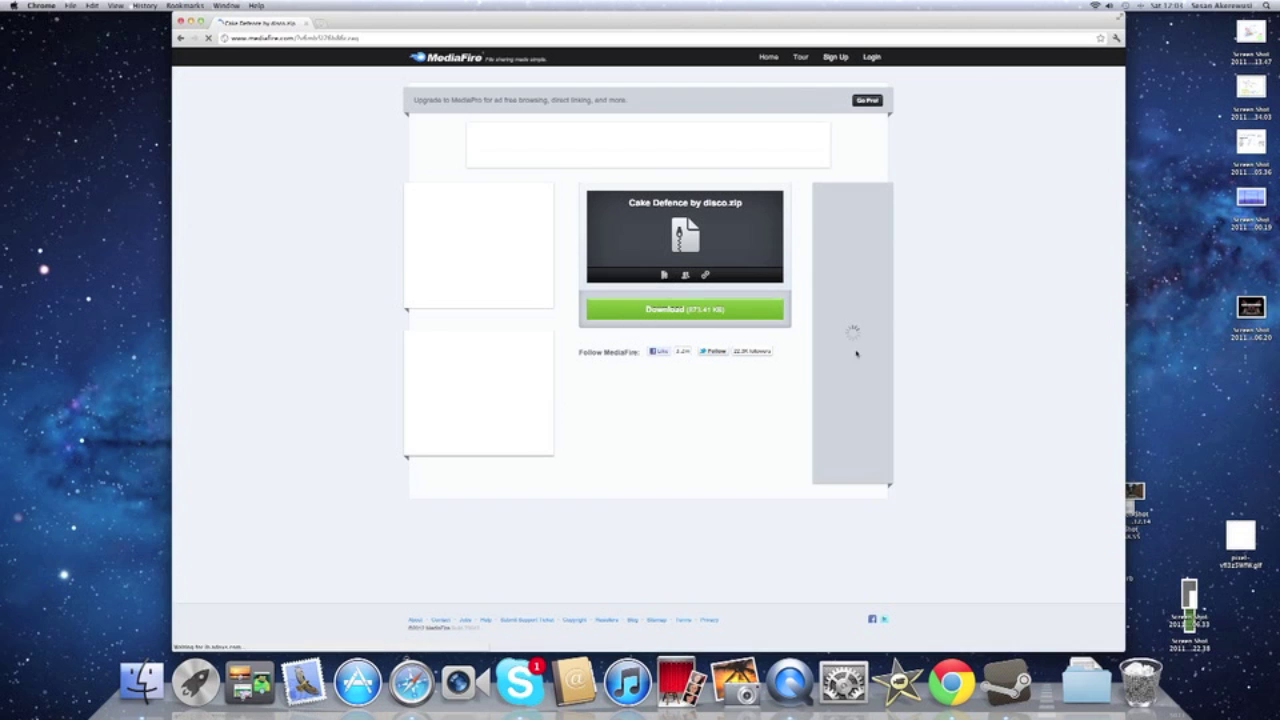
left_click_drag(335, 21, 903, 352)
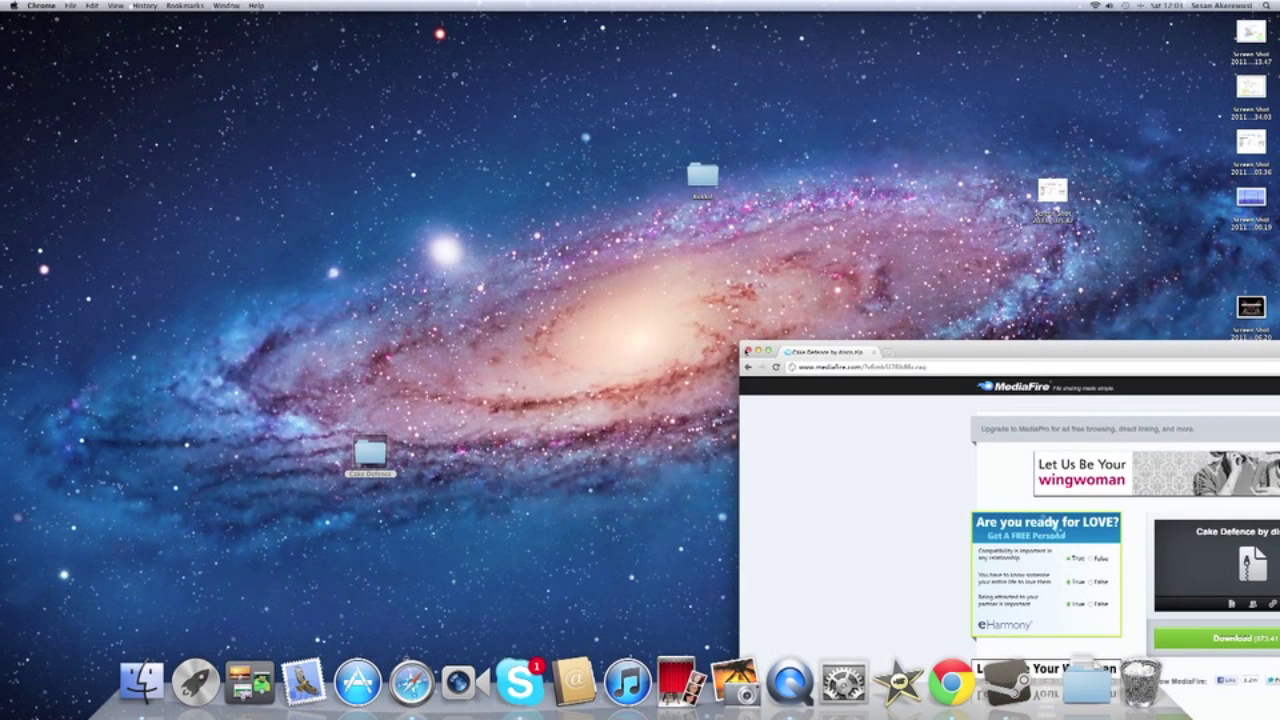
left_click(747, 351)
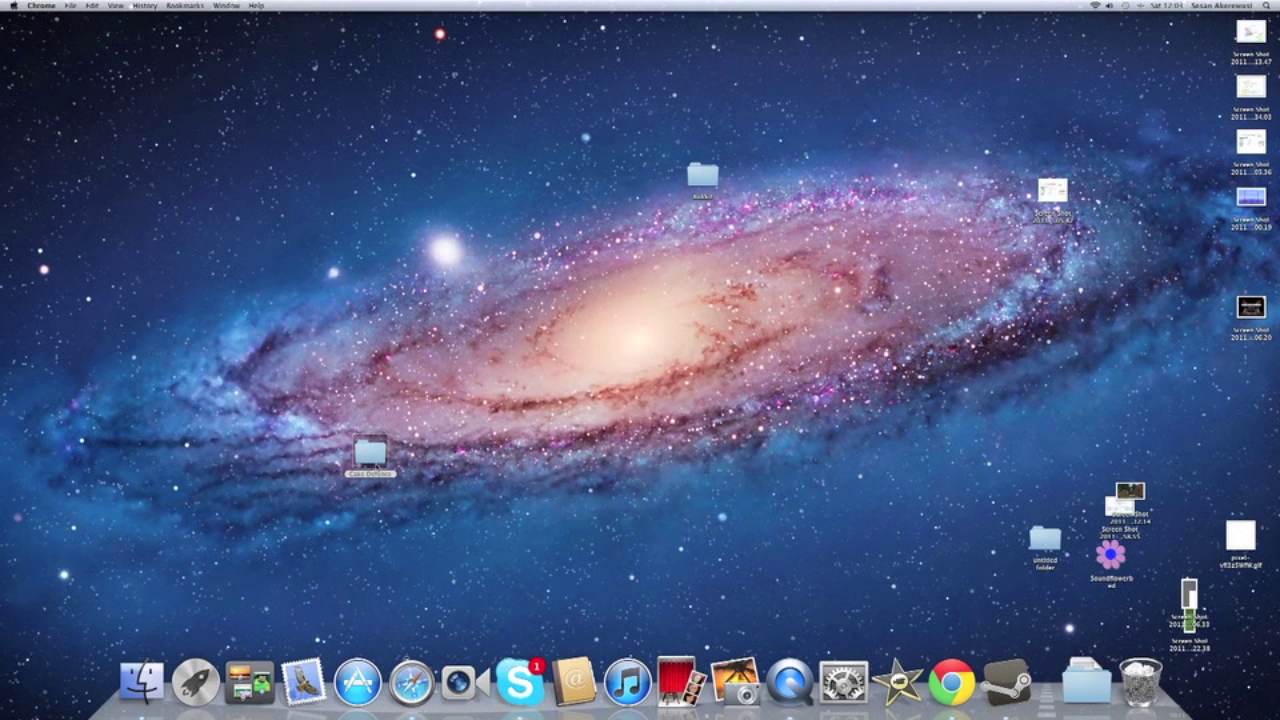
Step: Launch Minecraft from a new Finder window and close that window
left_click(384, 466)
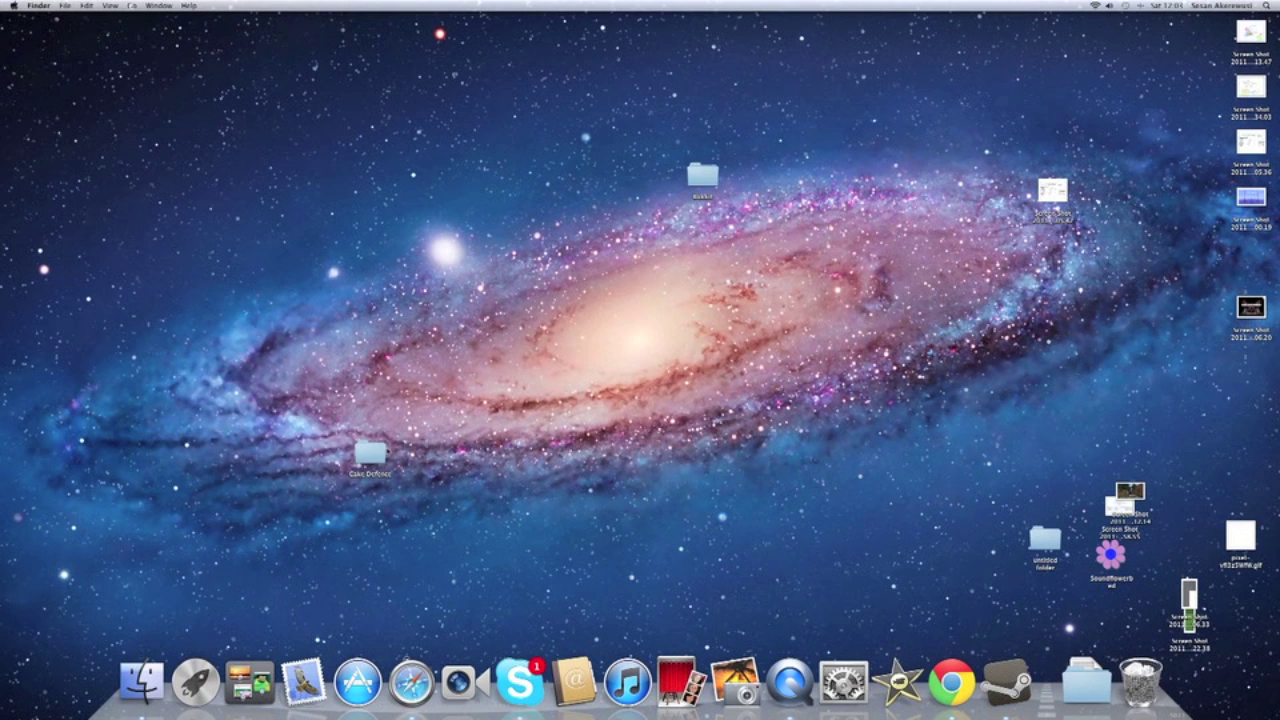
left_click(141, 700)
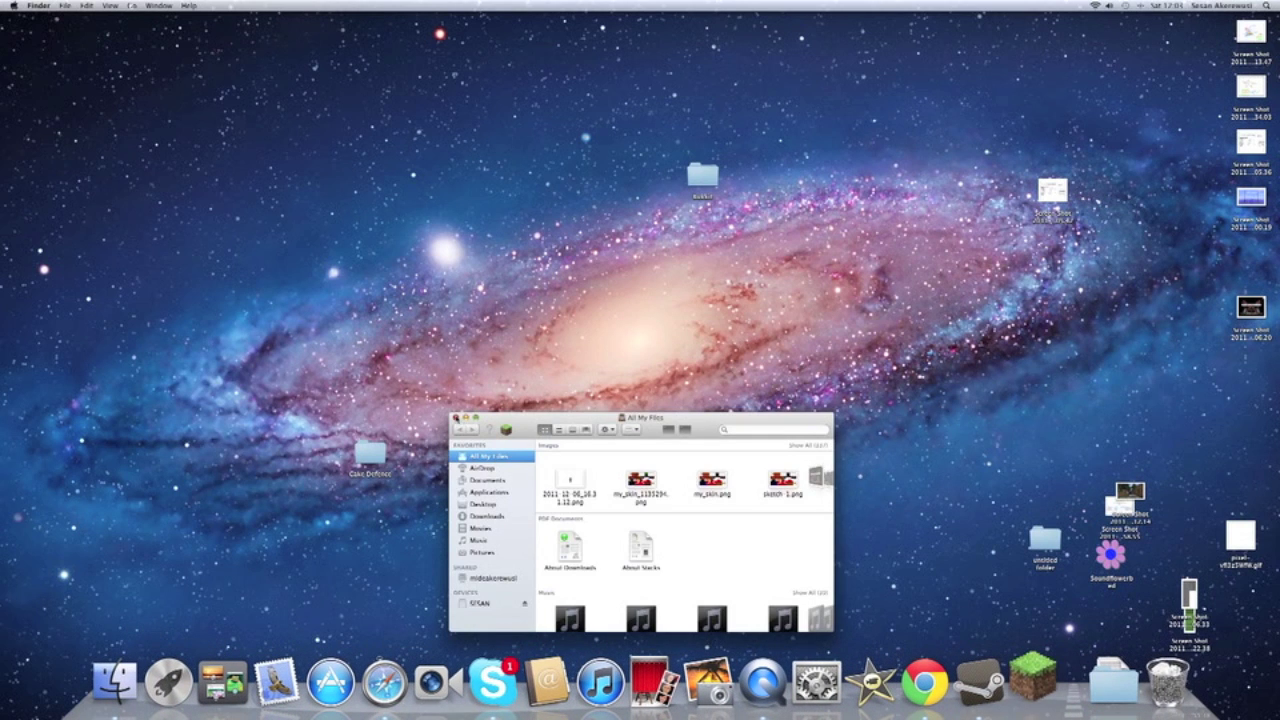
left_click(456, 418)
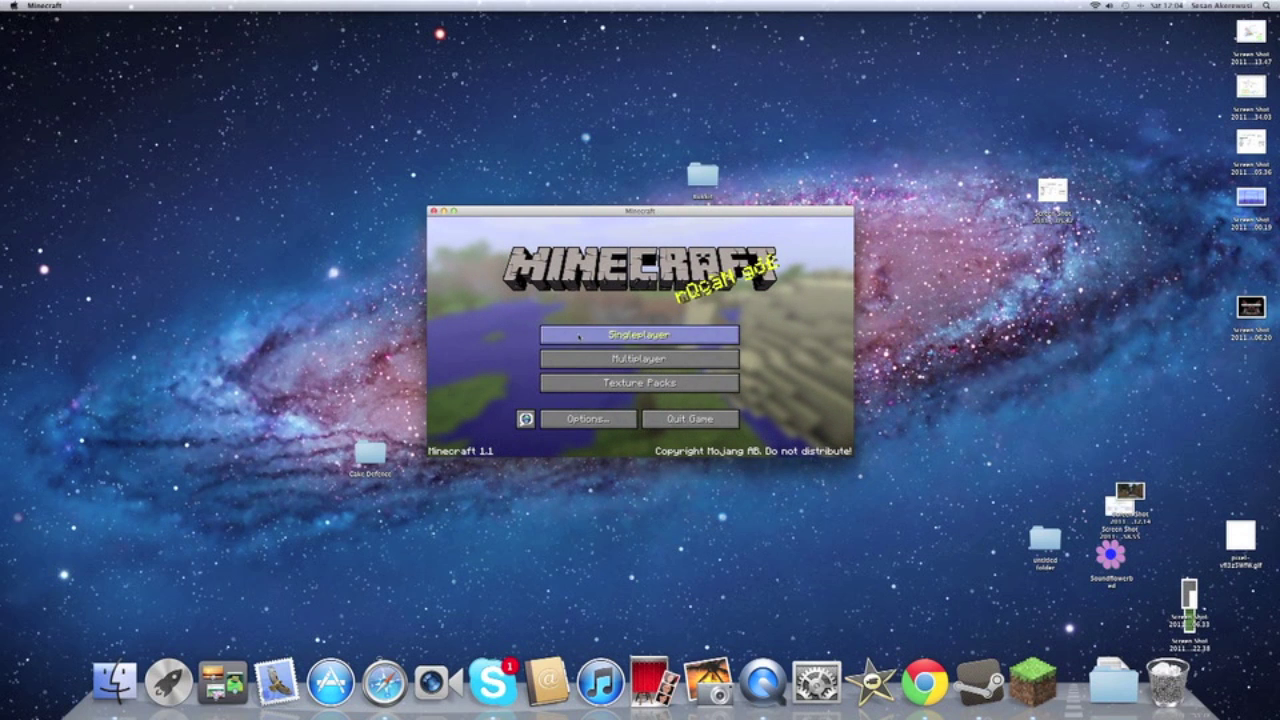
Step: Create a new singleplayer world named "Cake Defence" in Minecraft
left_click(580, 333)
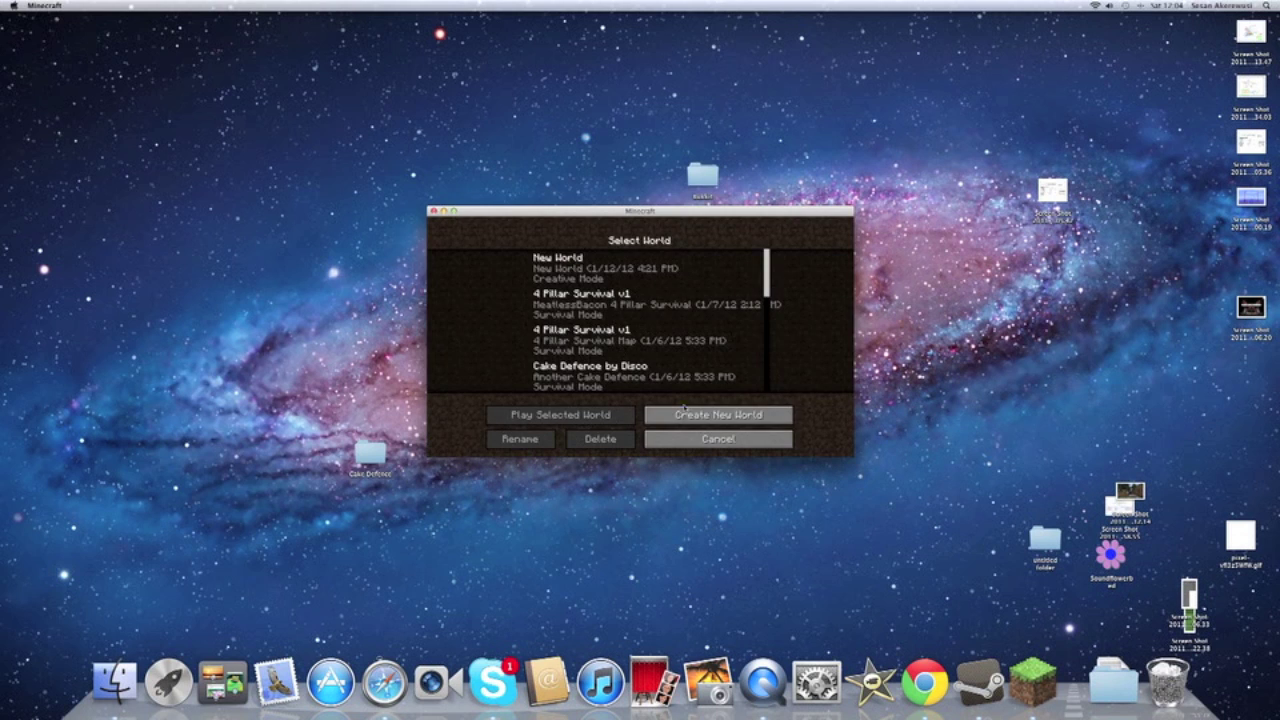
left_click(694, 414)
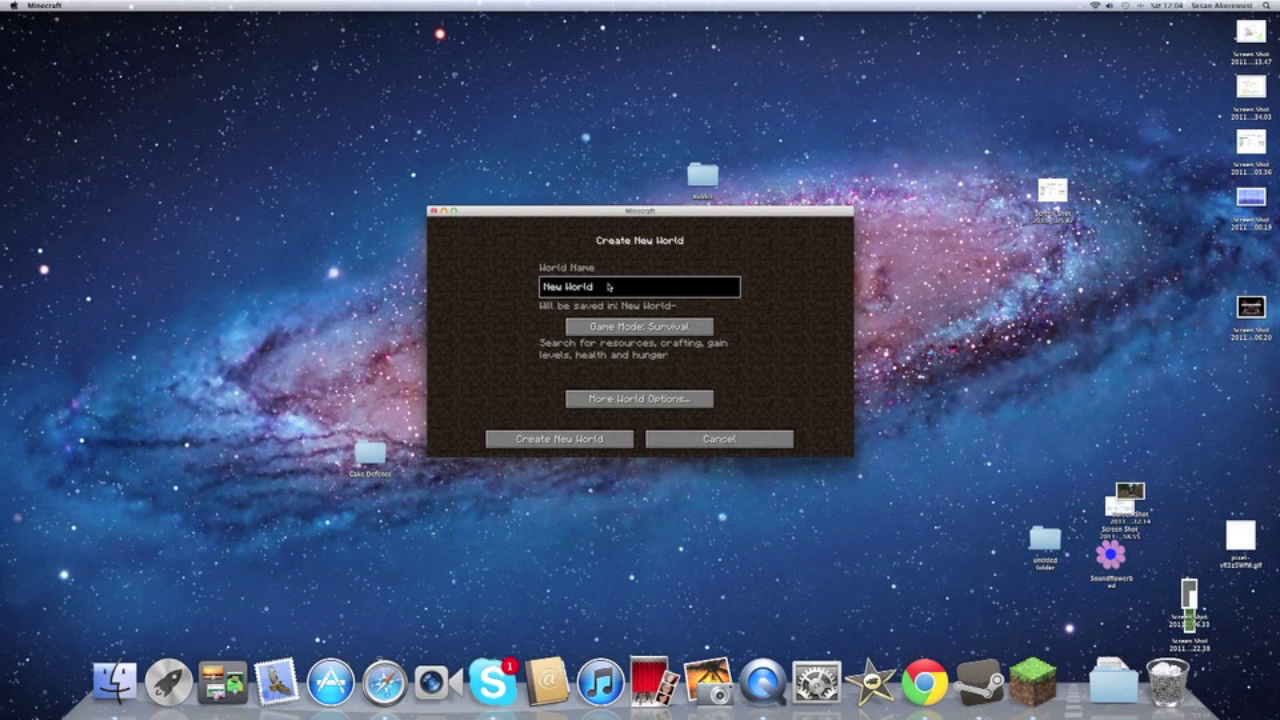
key("BackSpace")
key("BackSpace")
key("BackSpace")
key("BackSpace")
key("BackSpace")
key("BackSpace")
key("BackSpace")
key("BackSpace")
key("BackSpace")
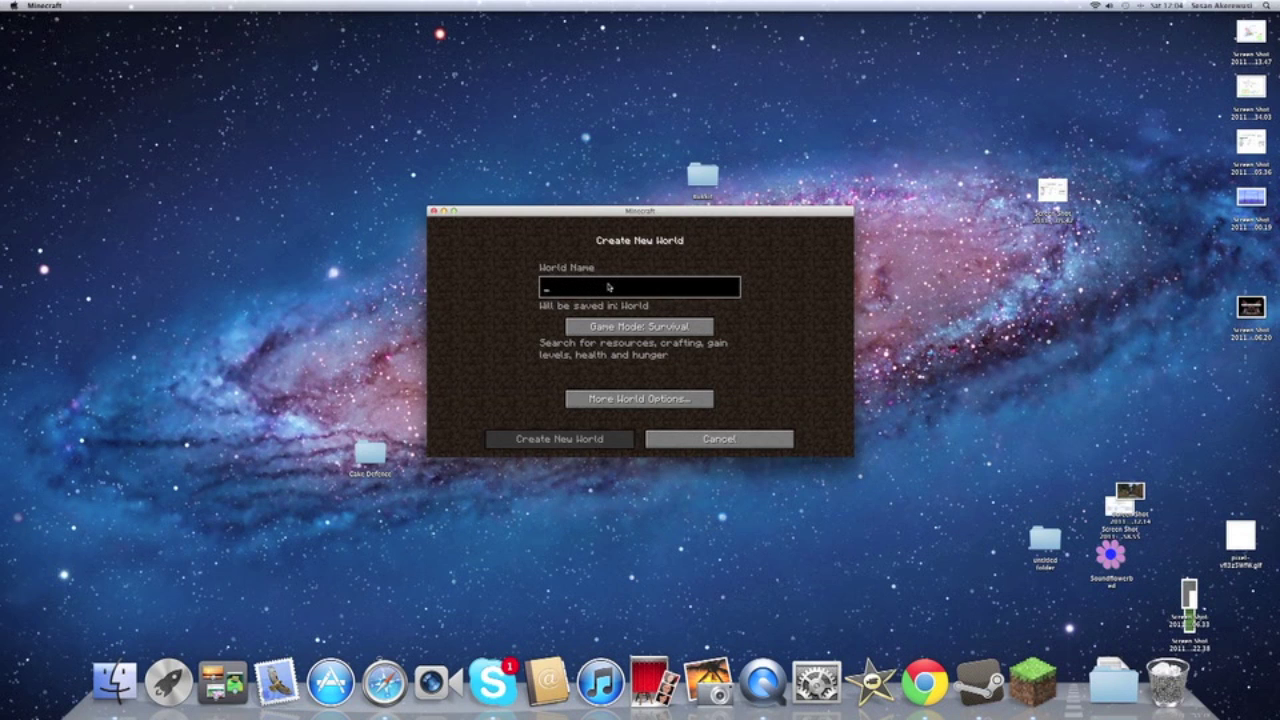
type("Cak")
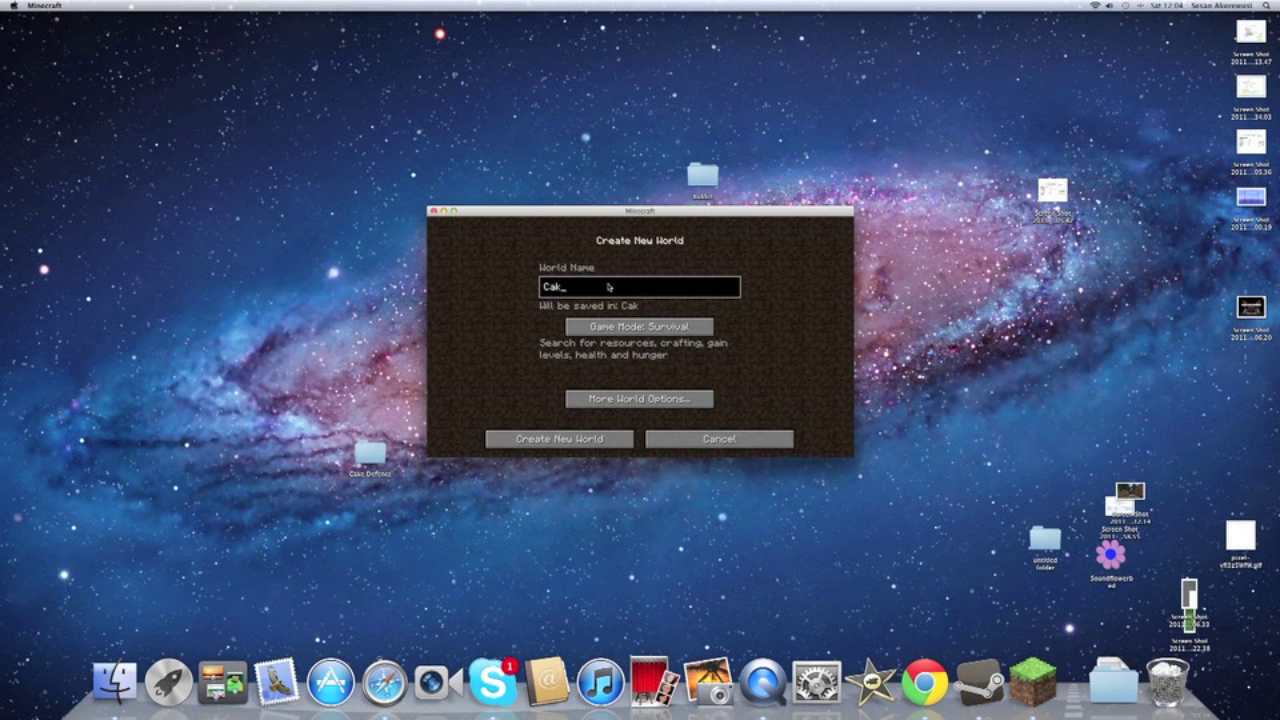
type("e Defence")
left_click(629, 439)
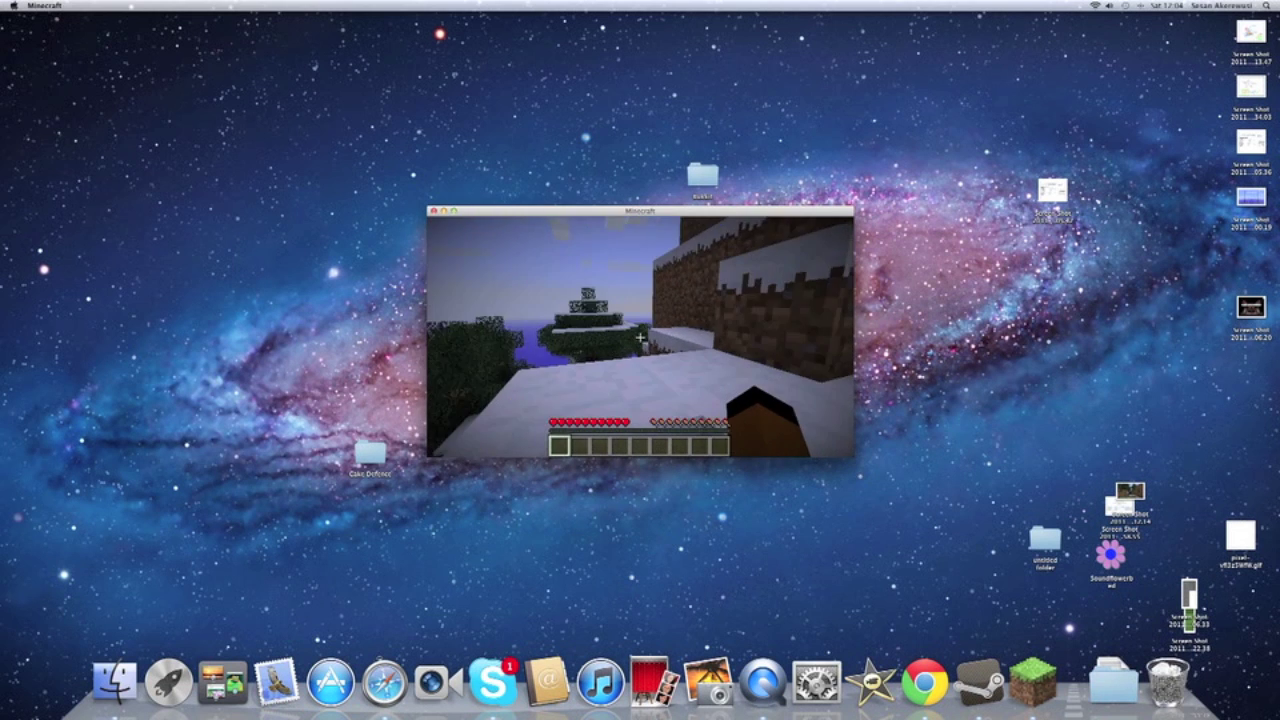
Step: Pause the game so the new world is saved, and close Minecraft
key("XF86AudioRaiseVolume")
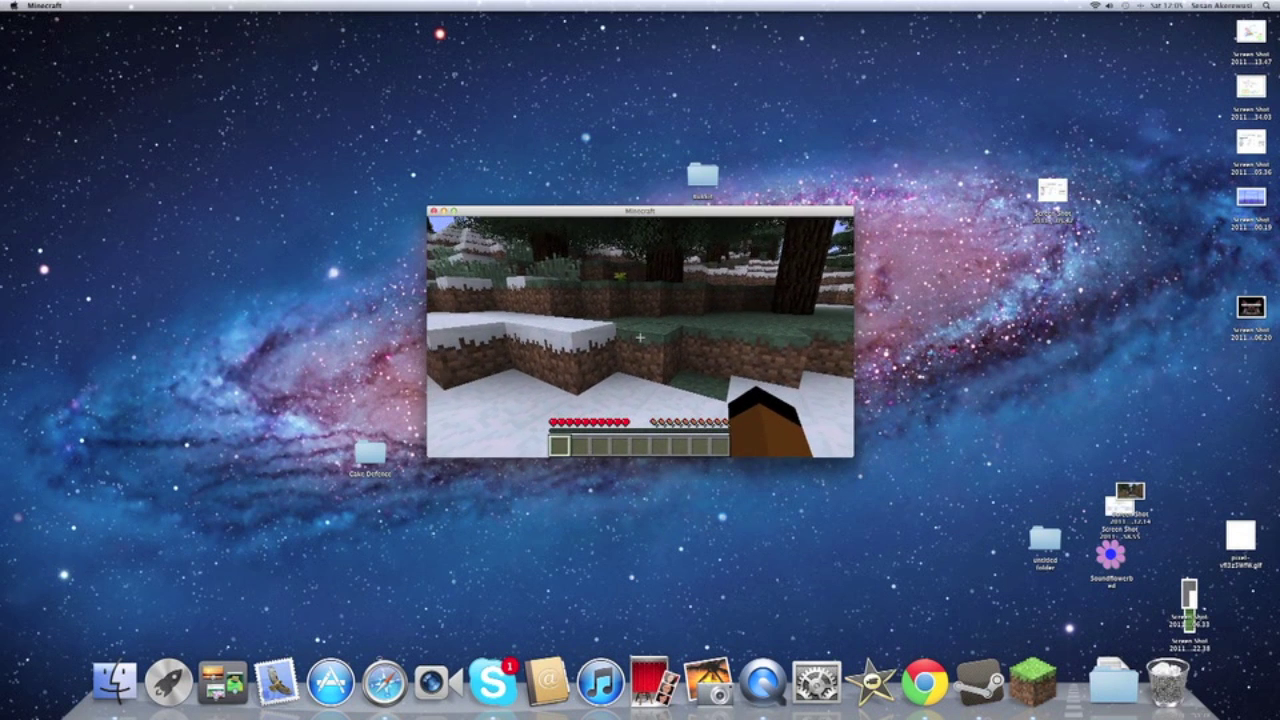
key("2")
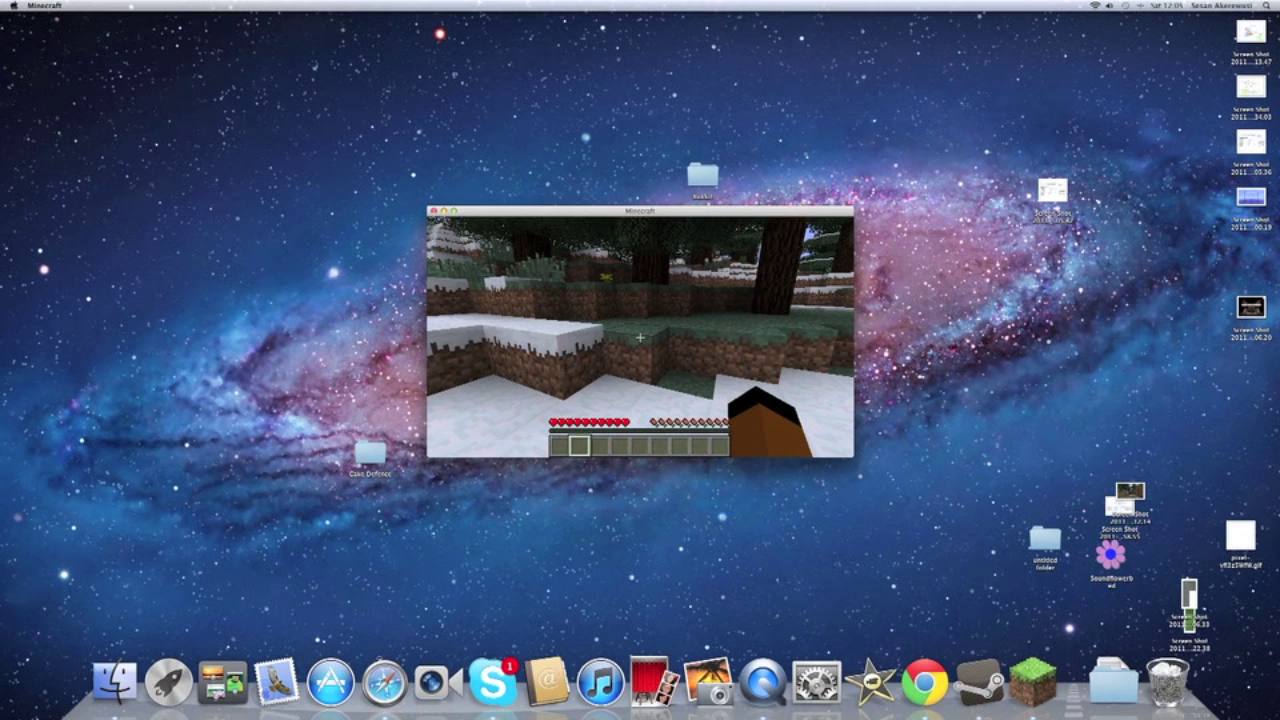
key("Escape")
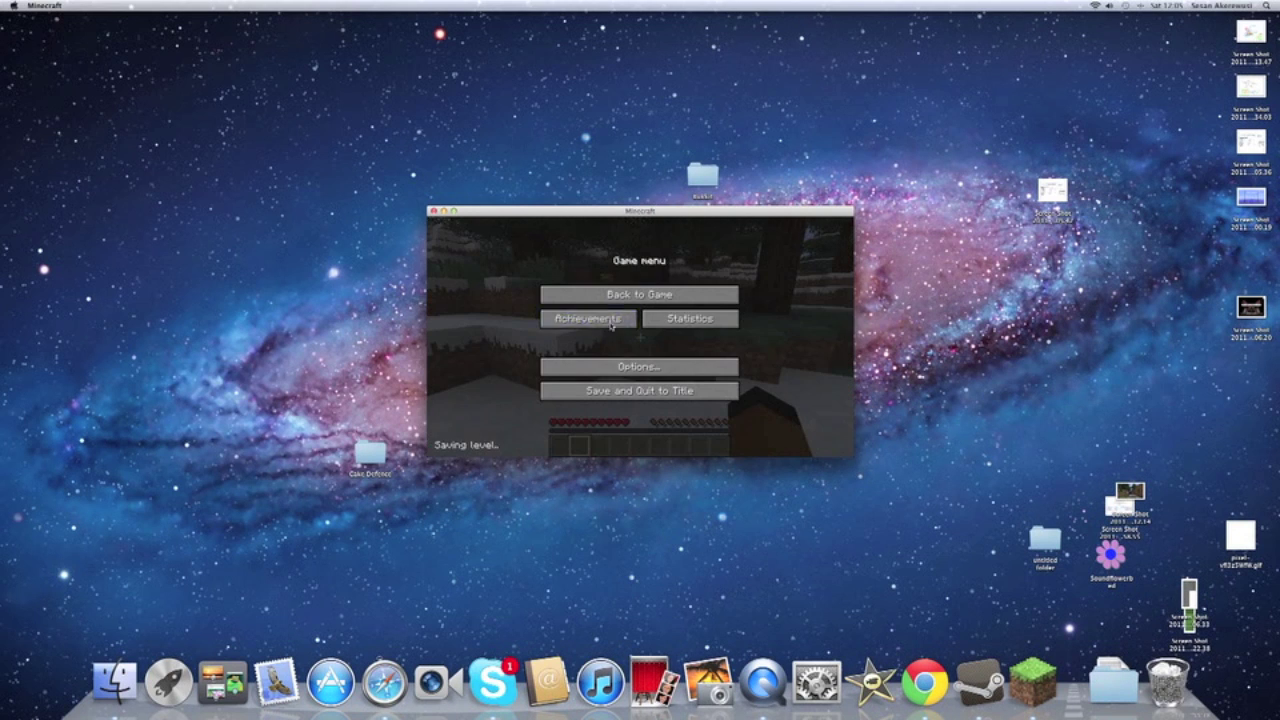
key("F2")
left_click(432, 211)
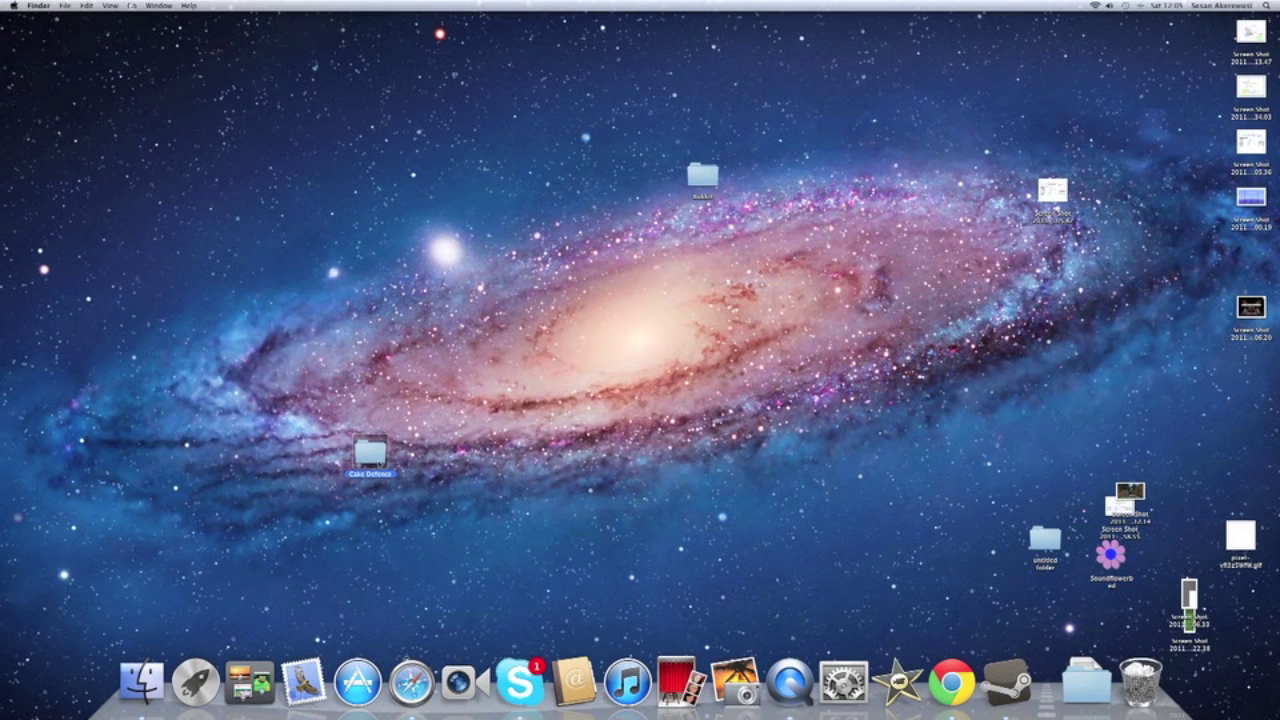
Step: Open the Cake Defence folder on the desktop and copy all the files and folders inside it
key("super+o")
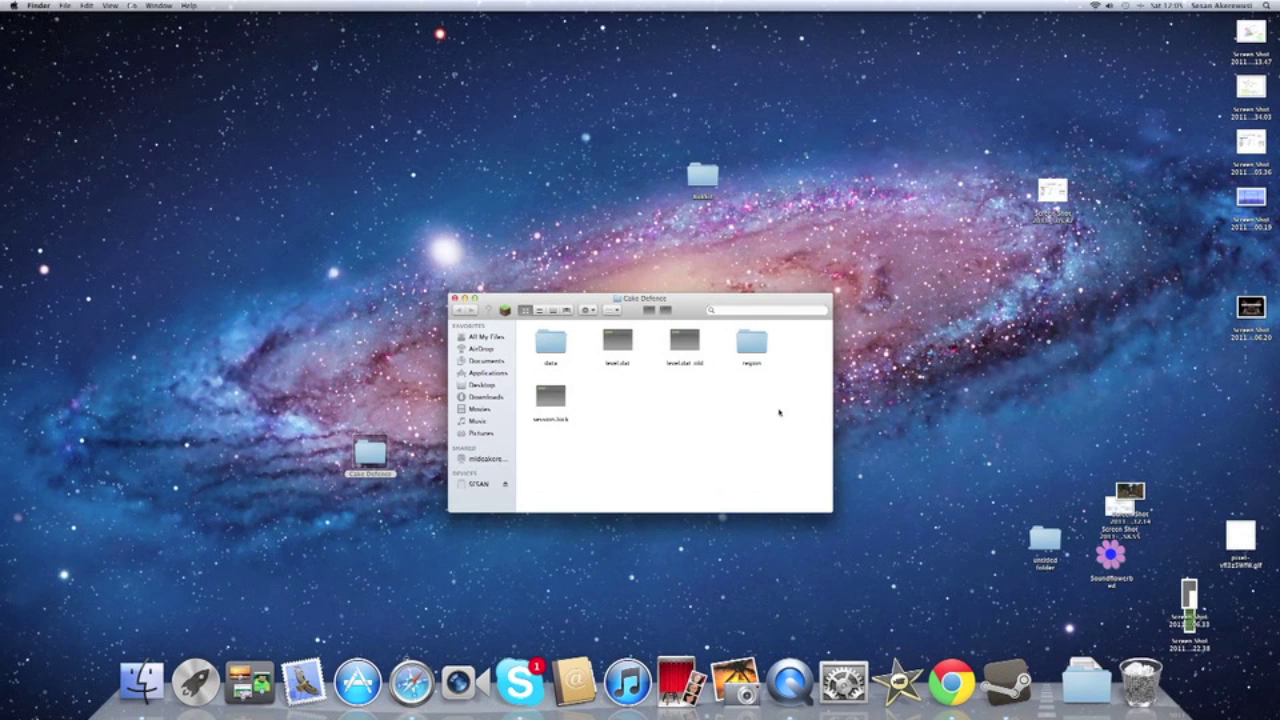
left_click_drag(757, 443, 520, 328)
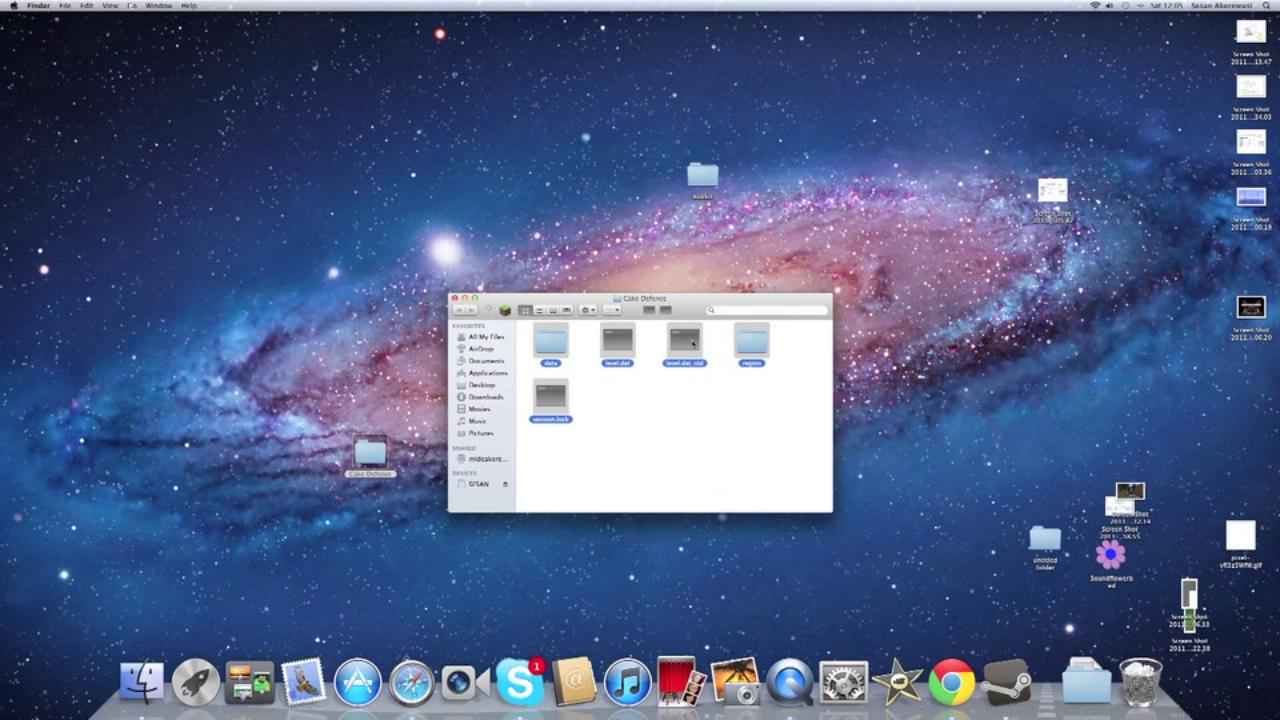
right_click(692, 343)
left_click(715, 463)
Step: Search All My Files in Finder for "library"
left_click(481, 337)
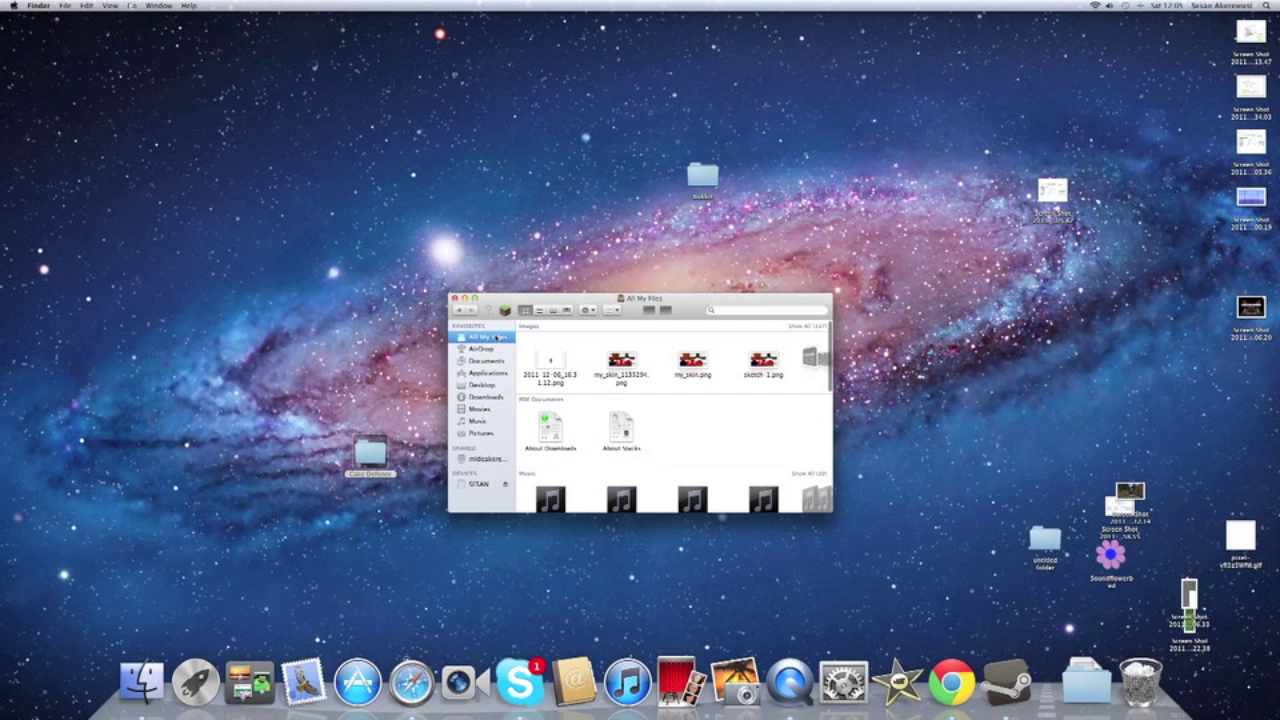
left_click(742, 311)
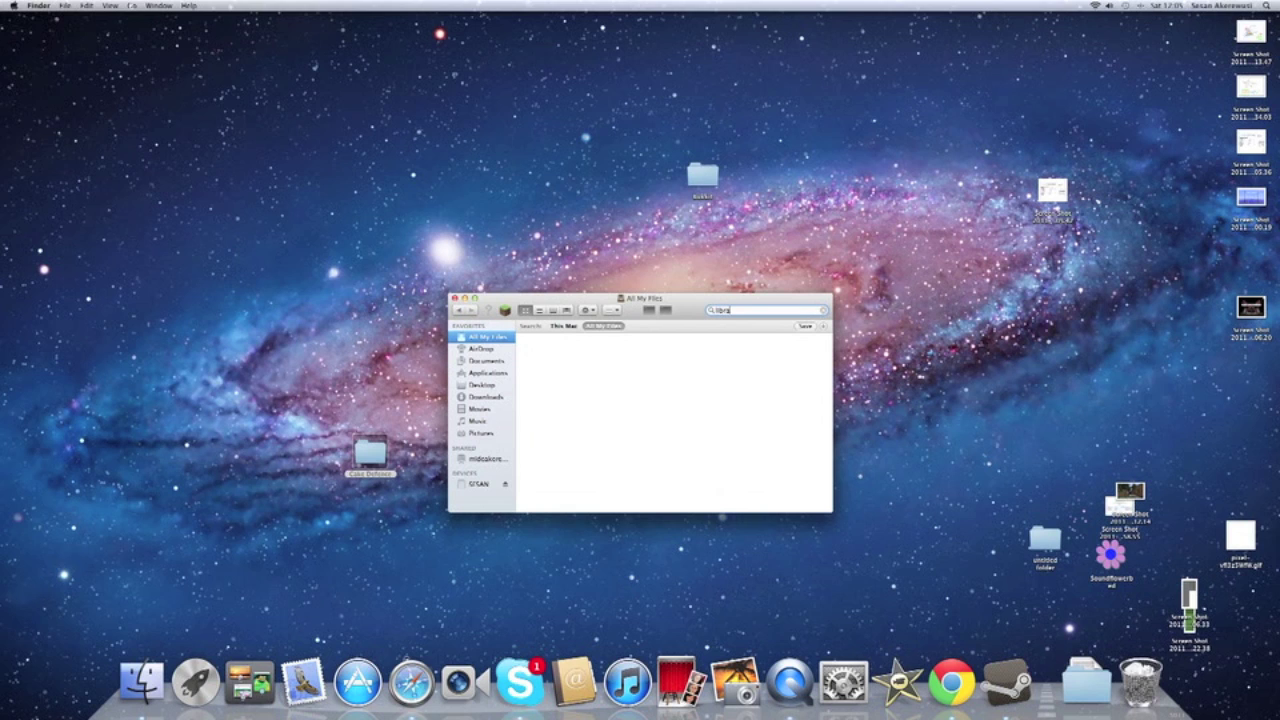
type("ry")
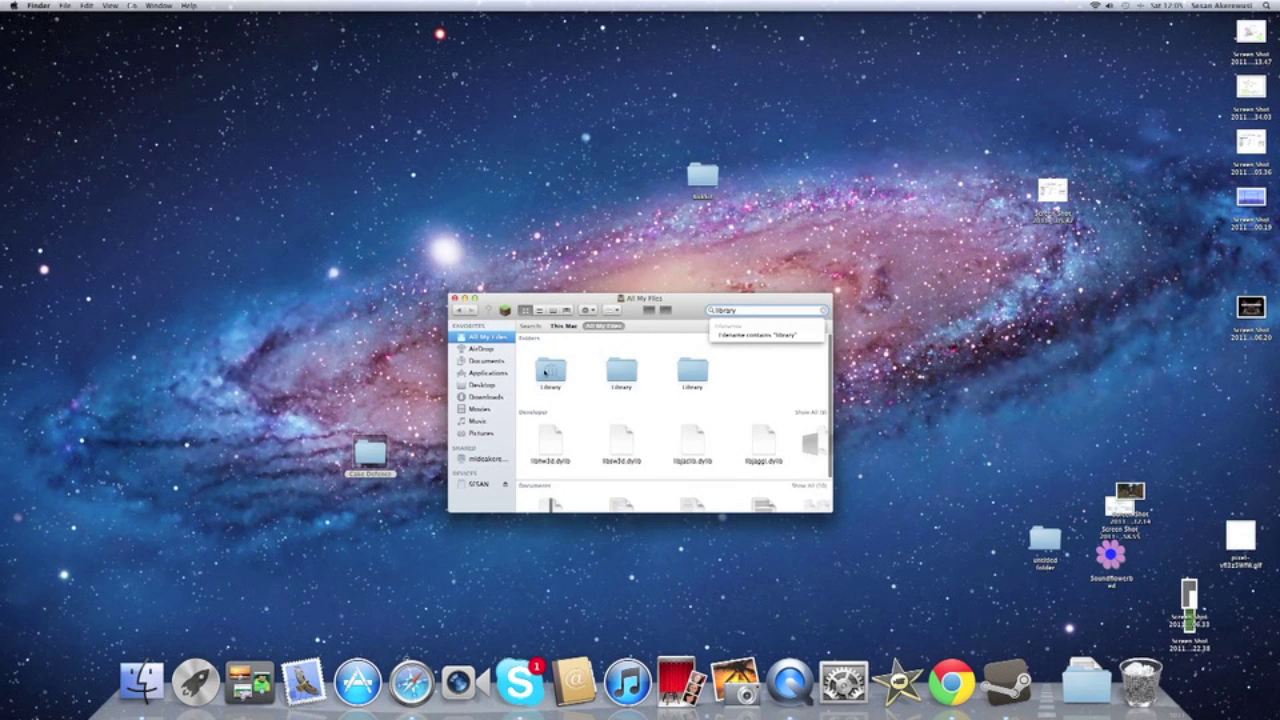
Step: Open the first Library folder found and go through Application Support and minecraft to the saves folder
left_click(548, 371)
double_click(548, 371)
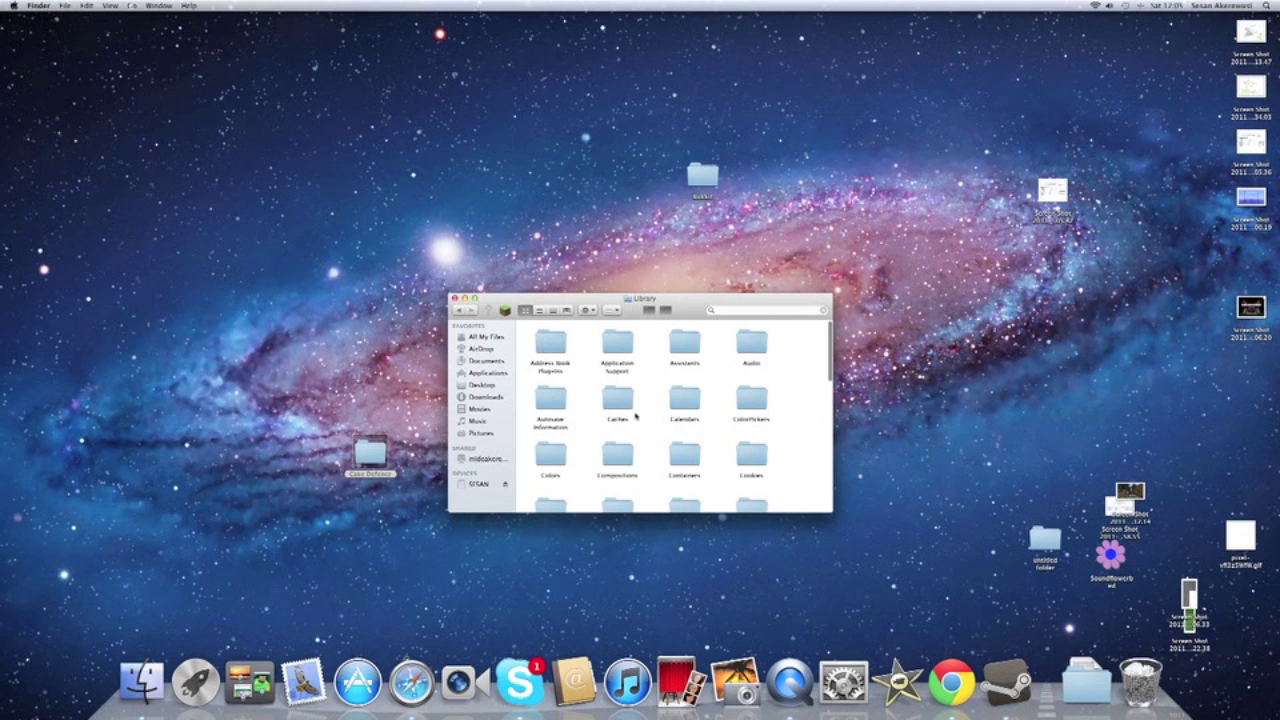
scroll(650, 420, "down", 15)
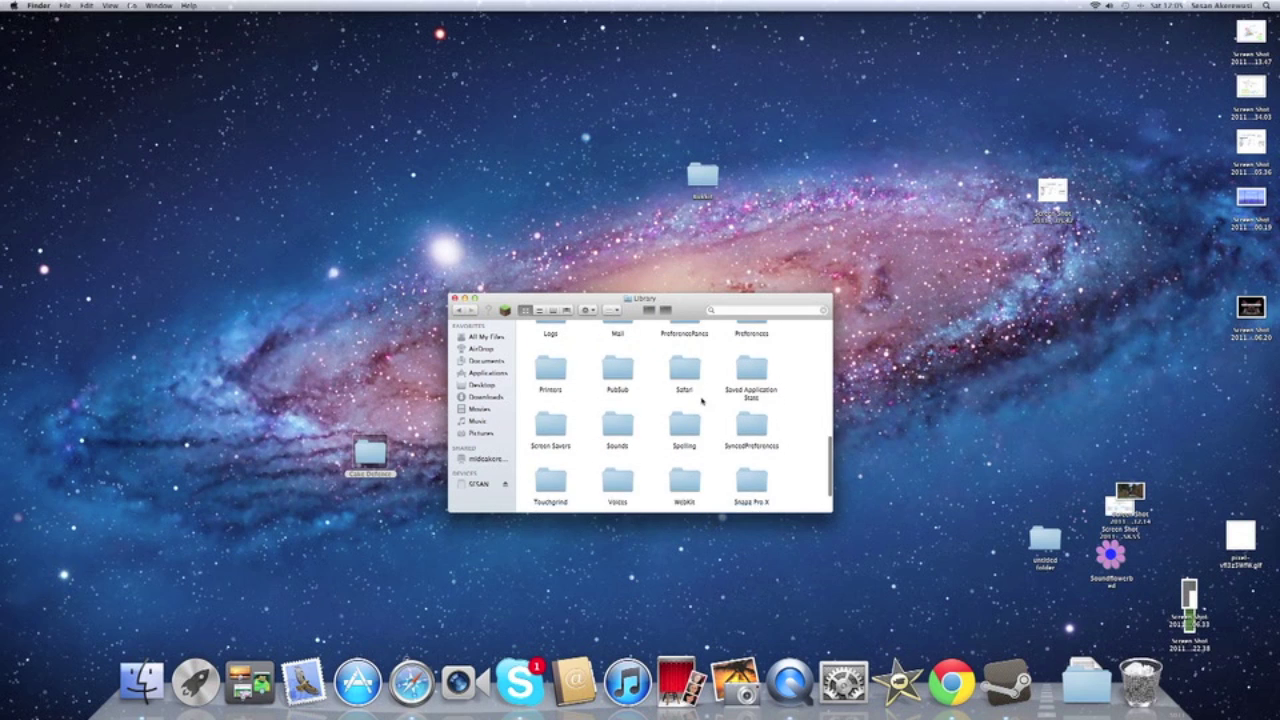
scroll(630, 360, "up", 10)
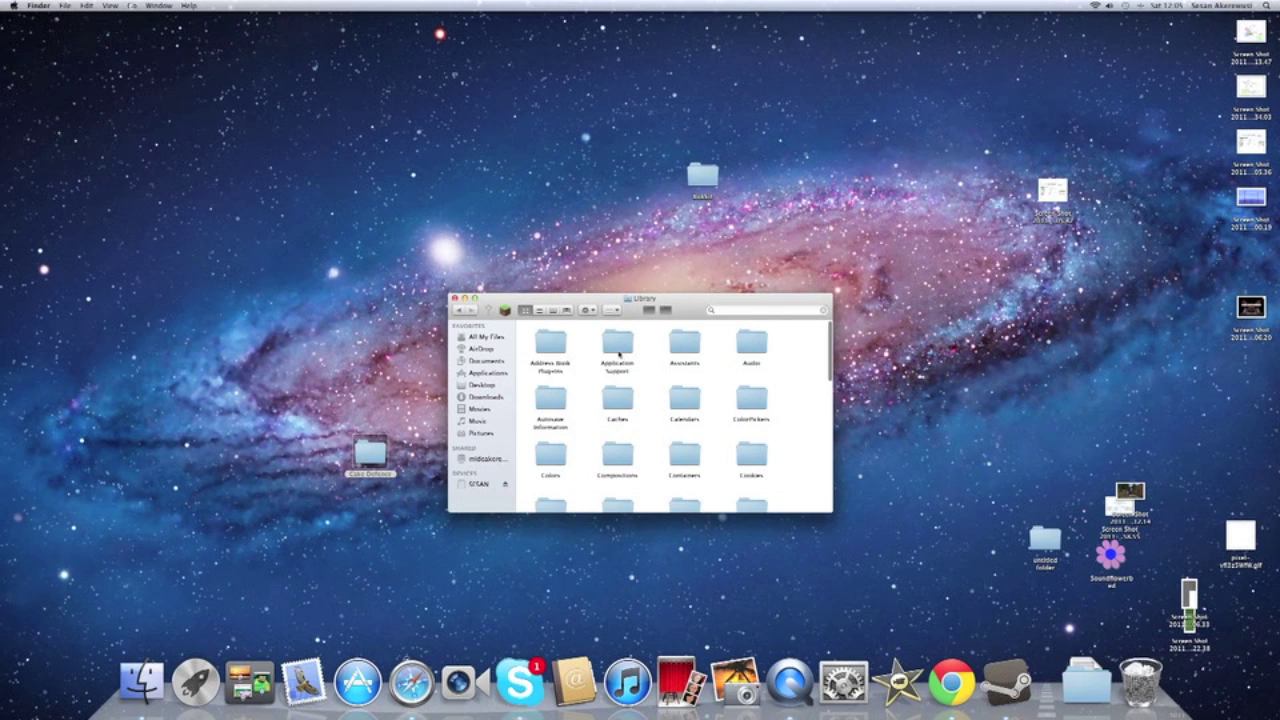
left_click(617, 350)
double_click(617, 350)
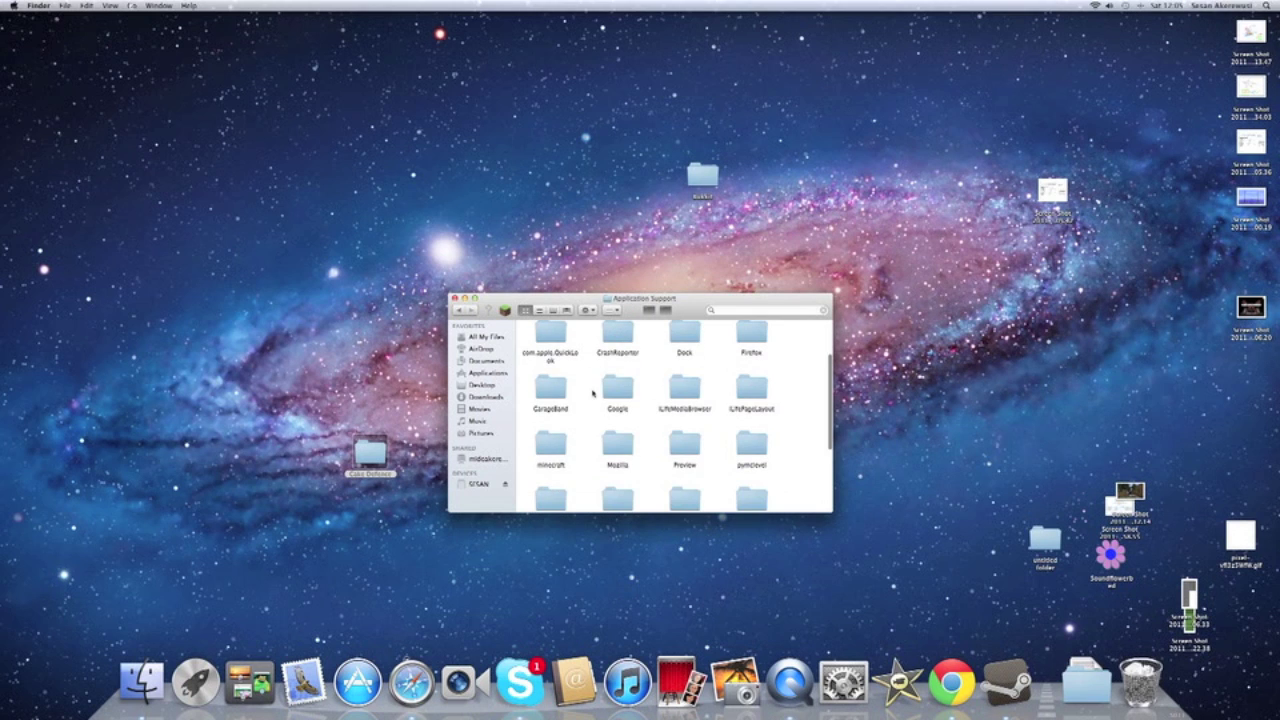
double_click(552, 443)
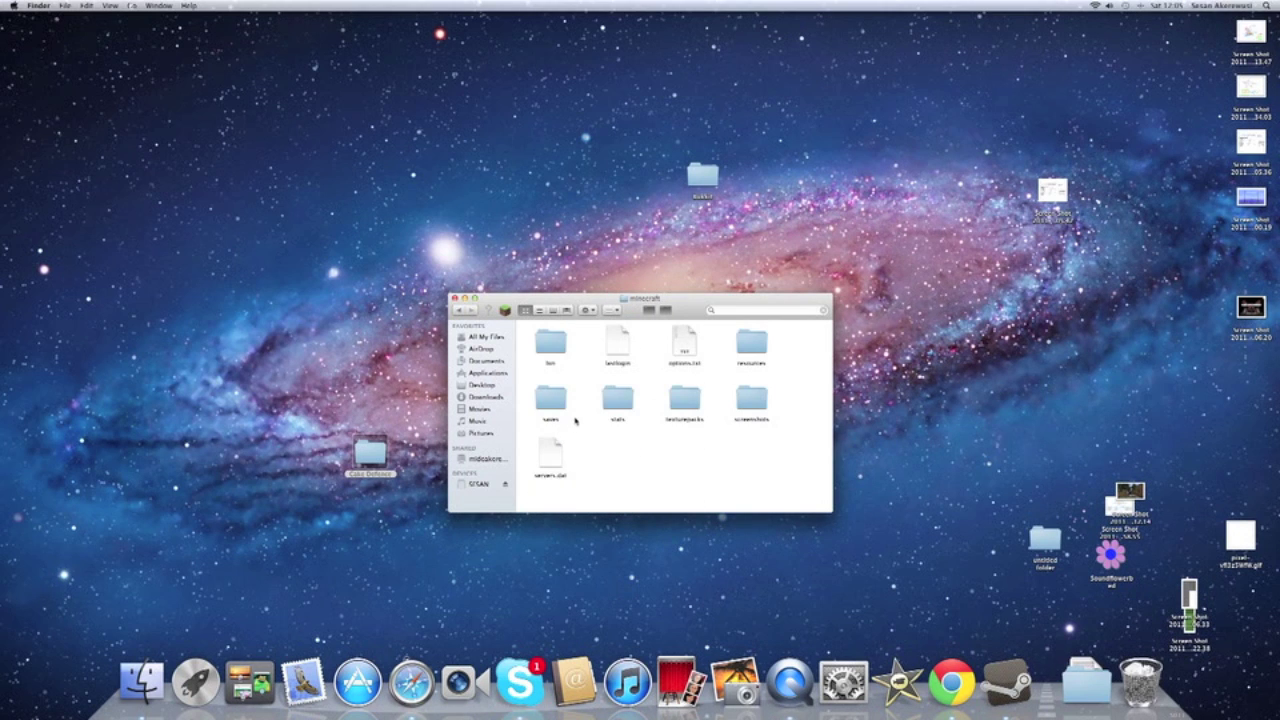
double_click(560, 408)
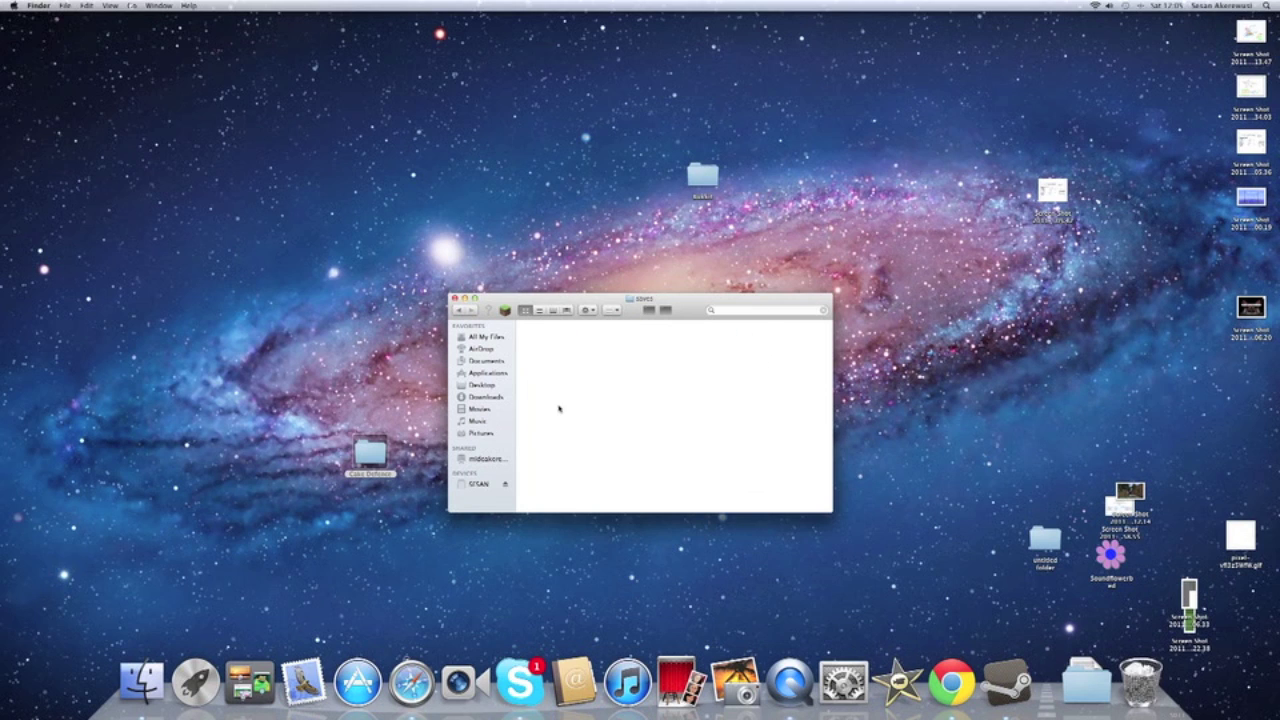
Step: Look through the saved worlds, check the contents of the "Cake Defence" folder, and return to the saves folder
scroll(589, 395, "down", 3)
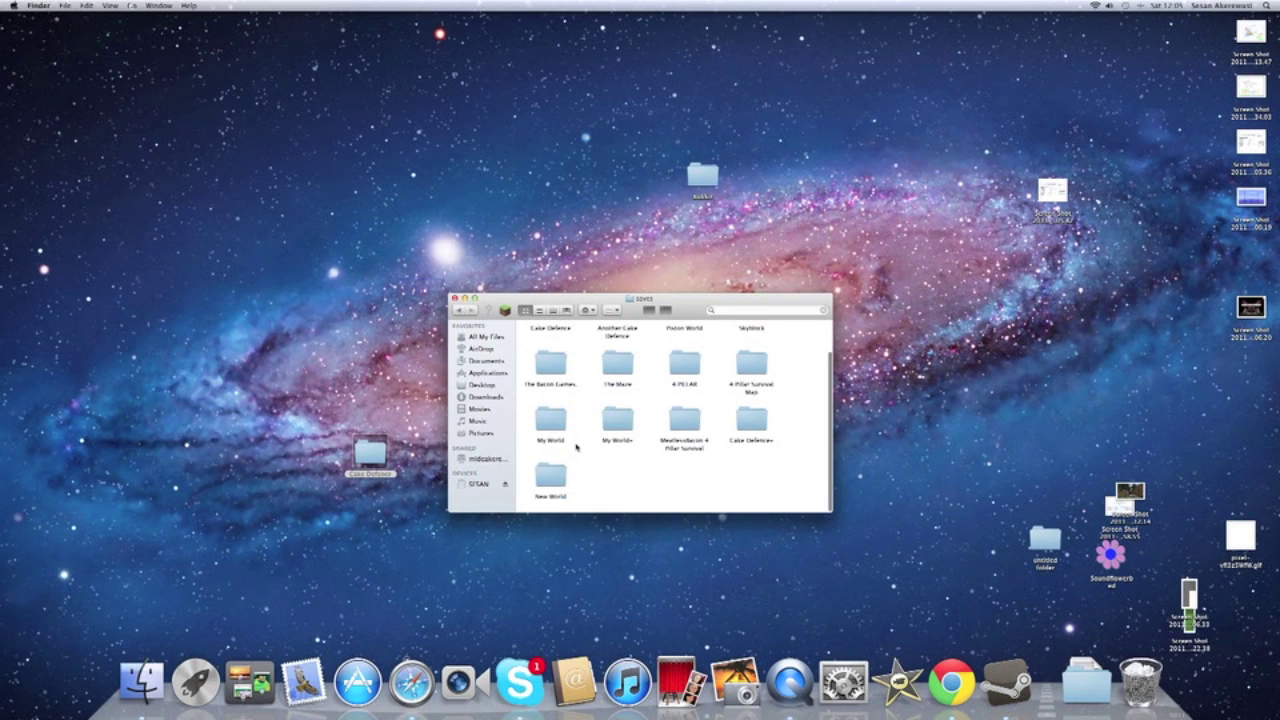
scroll(570, 380, "up", 3)
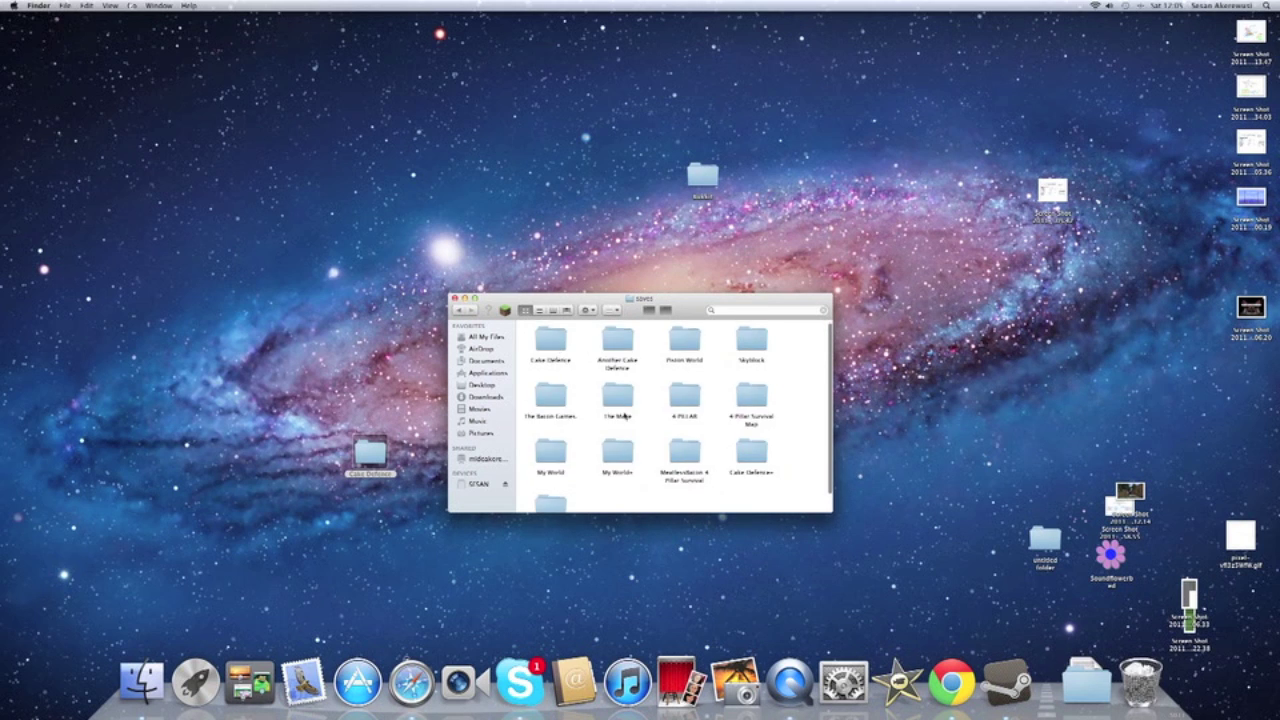
scroll(634, 408, "down", 5)
scroll(634, 408, "up", 3)
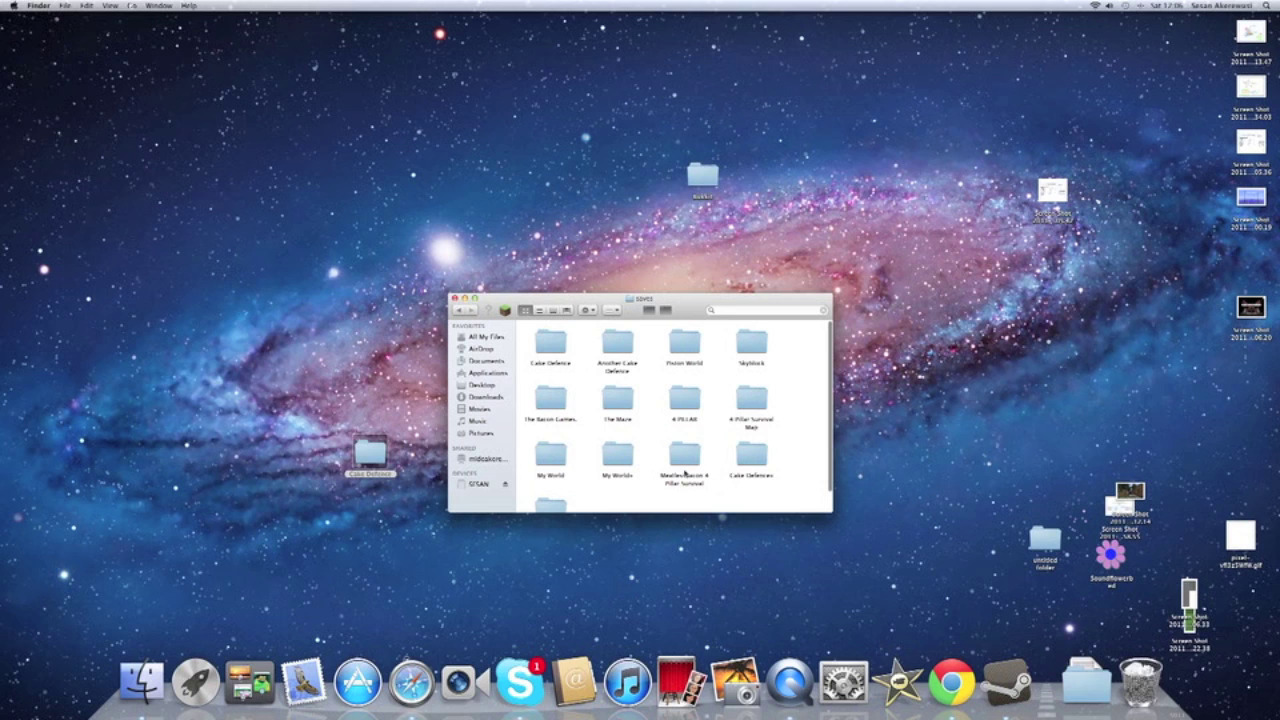
double_click(551, 343)
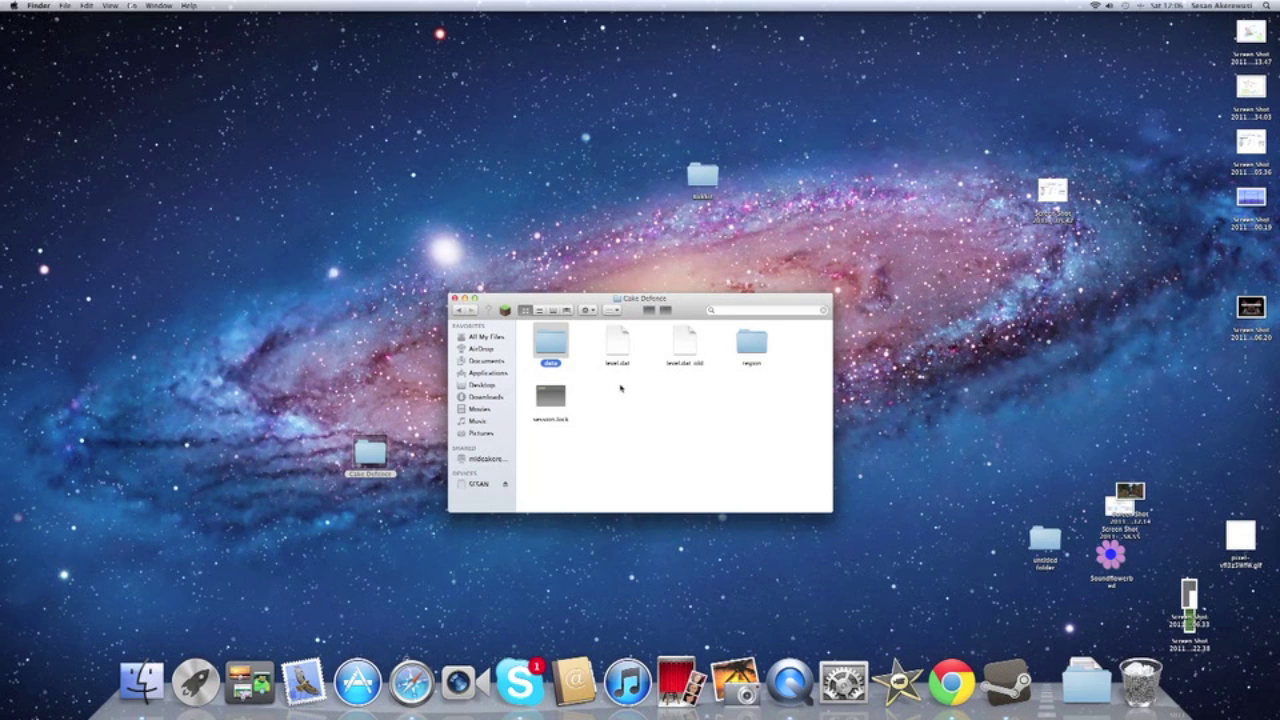
left_click(617, 387)
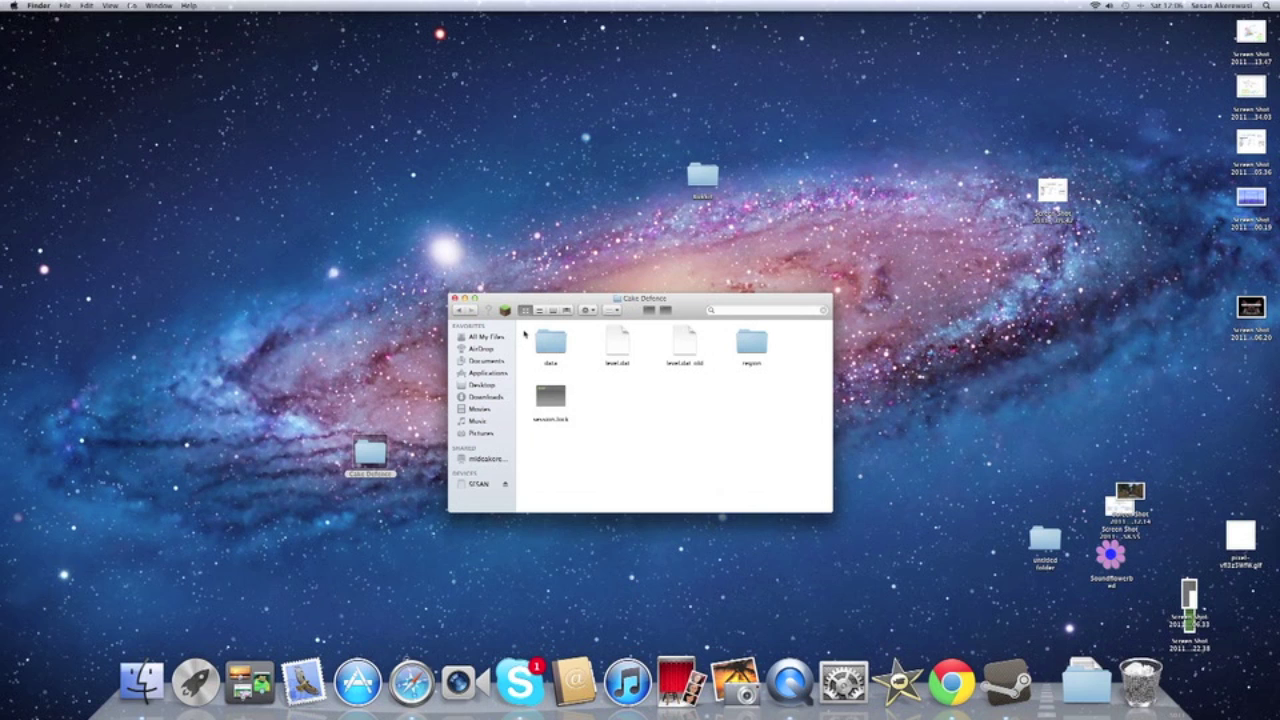
left_click(459, 310)
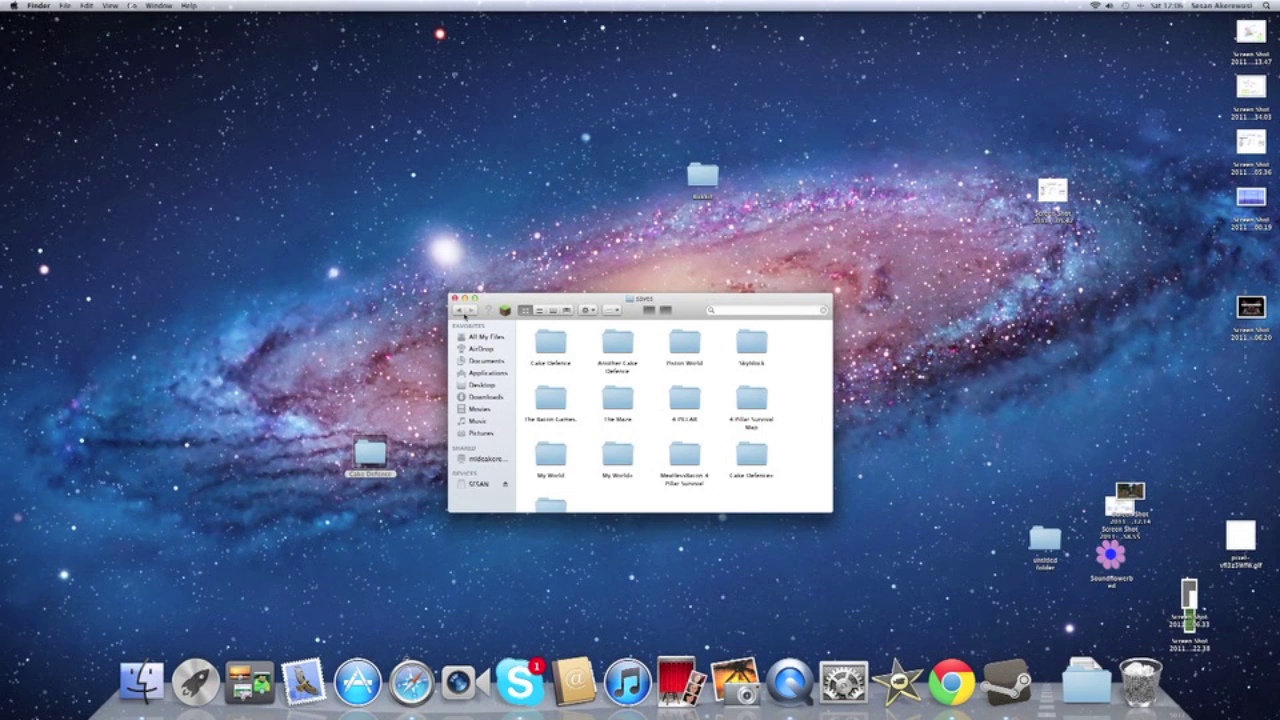
Step: Open the "Cake Defence-" save folder and paste the copied map files into it
double_click(755, 452)
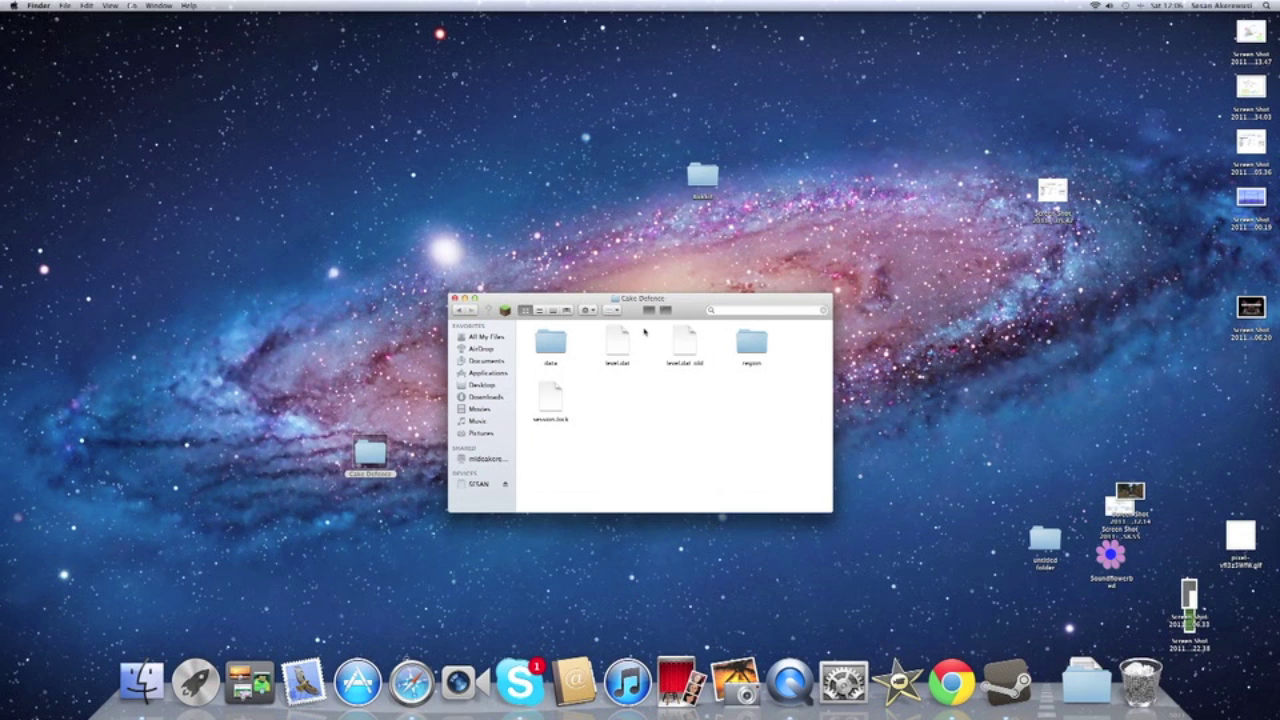
left_click_drag(690, 309, 690, 290)
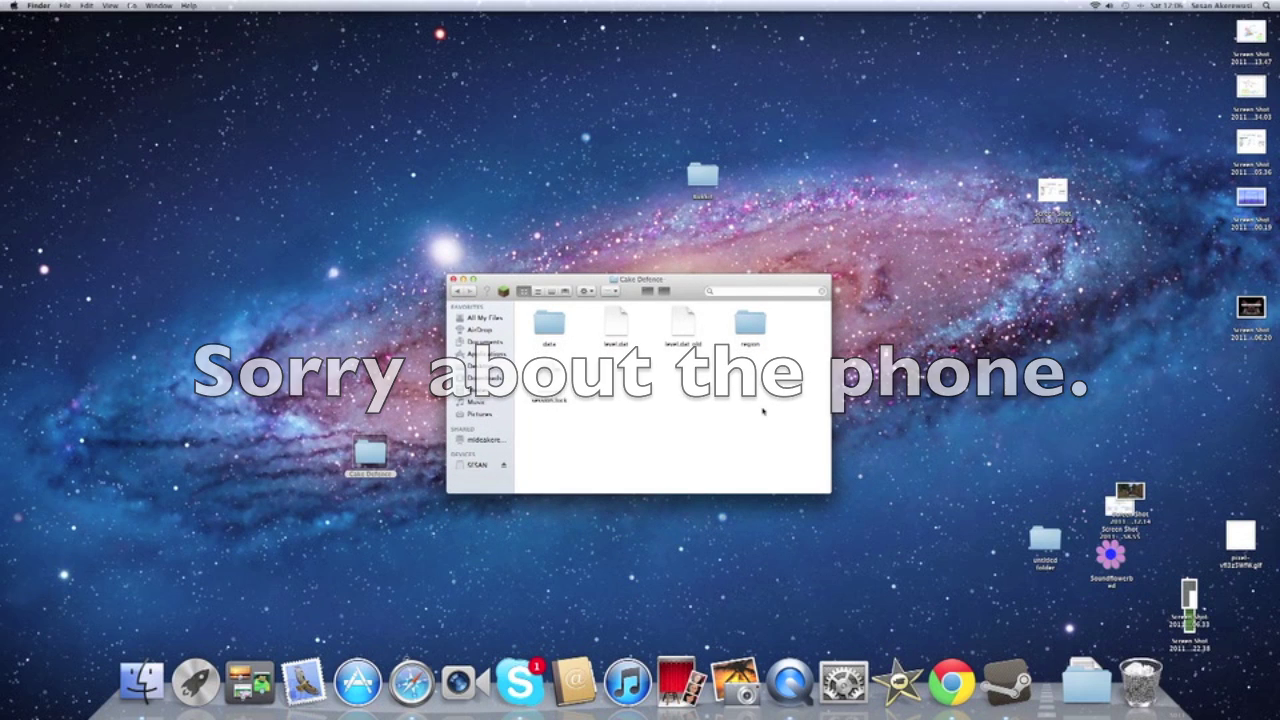
left_click_drag(782, 446, 528, 321)
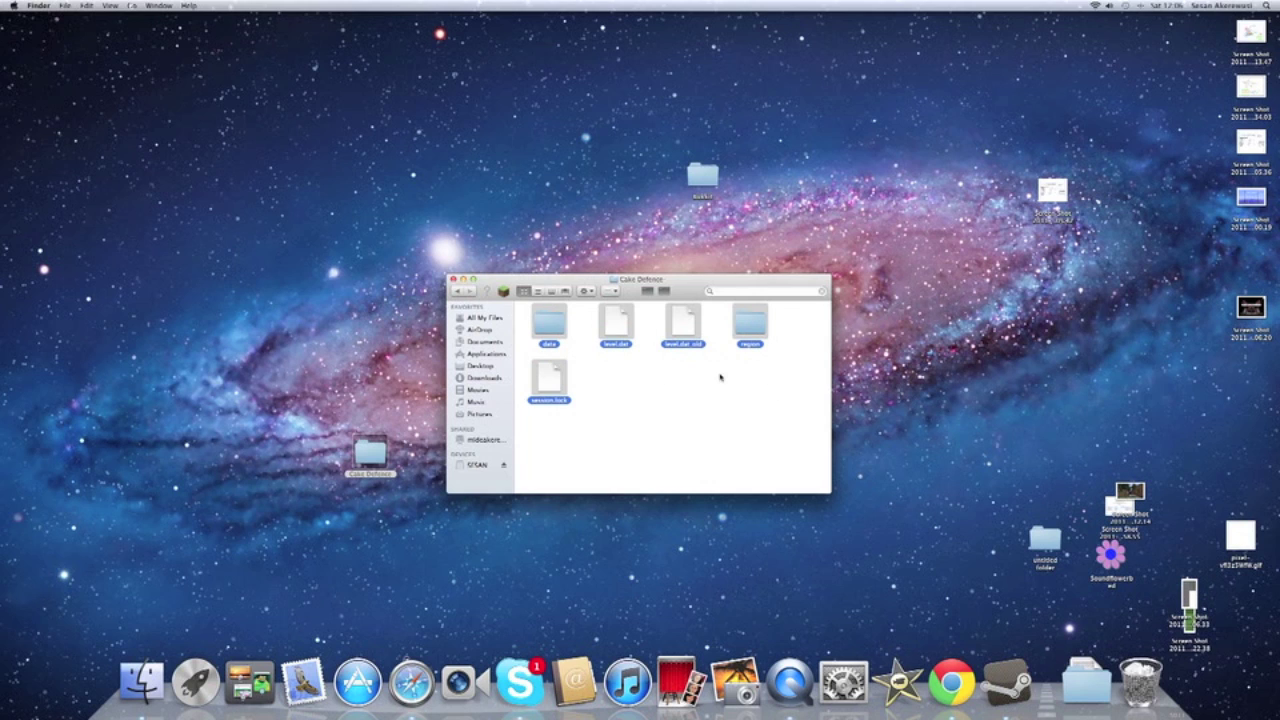
right_click(634, 390)
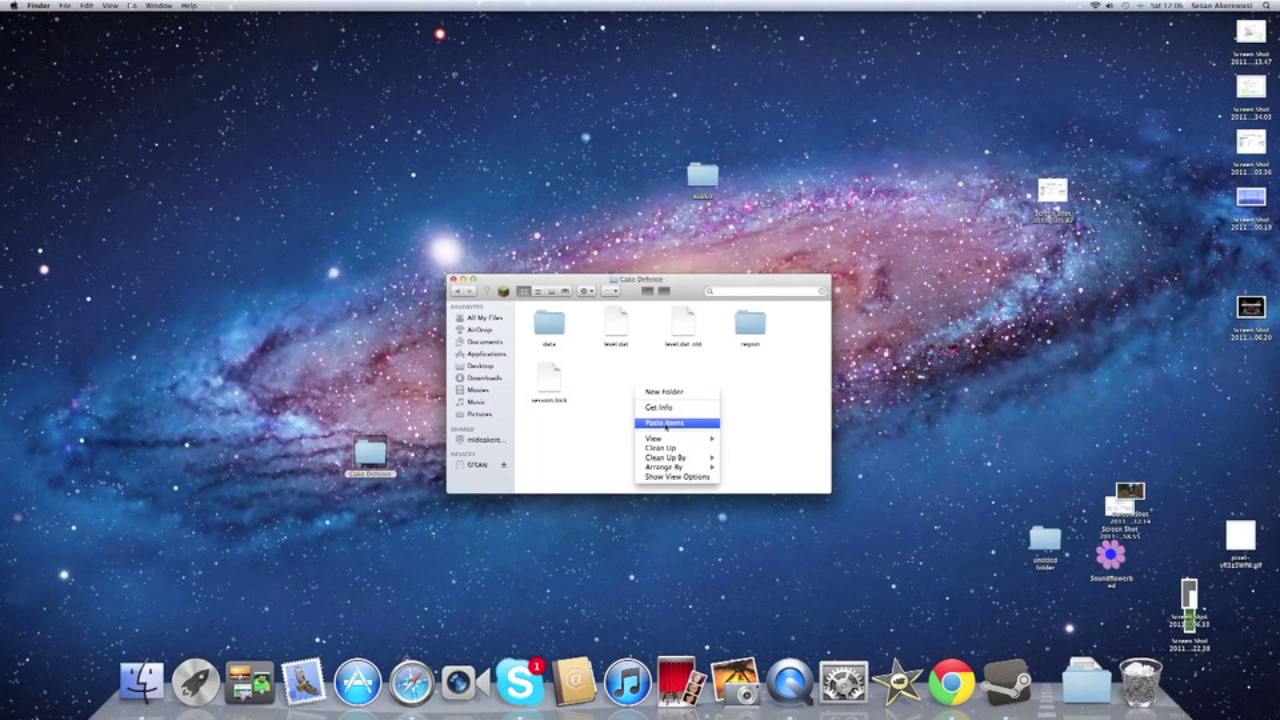
left_click(650, 423)
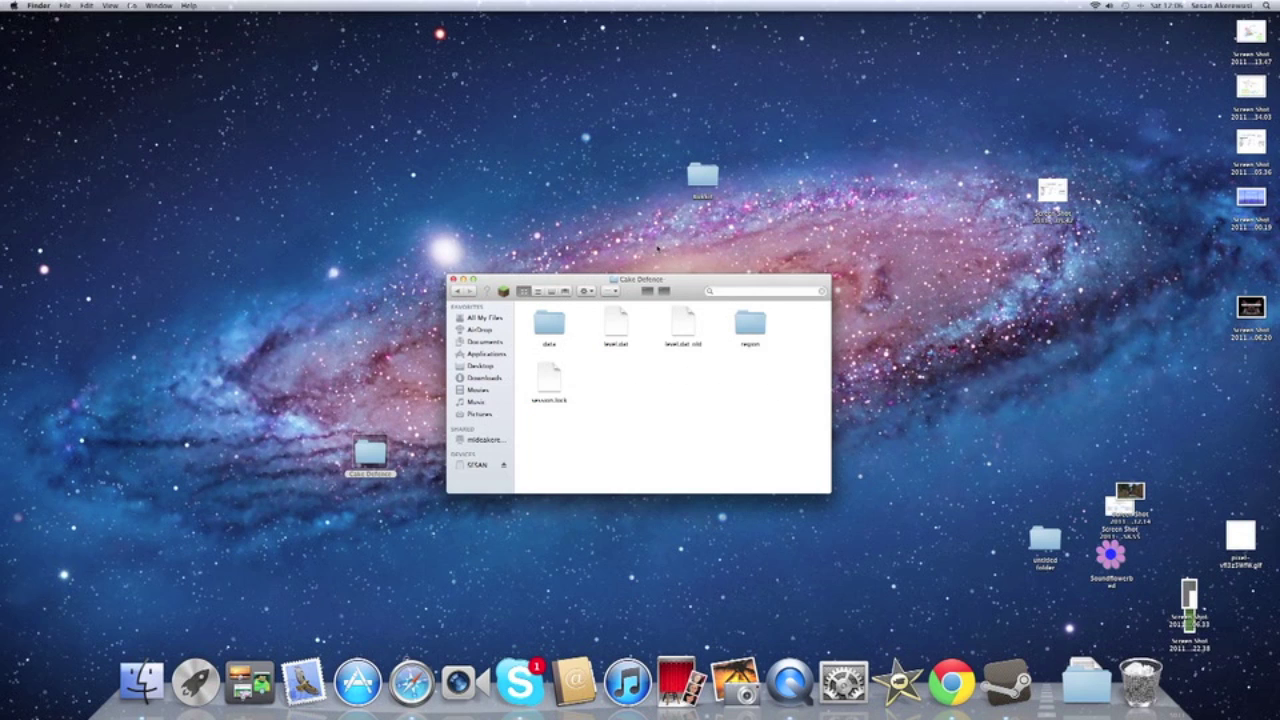
Step: Replace each existing item of the same name, including level.dat and session.lock, with the pasted map version
left_click(703, 202)
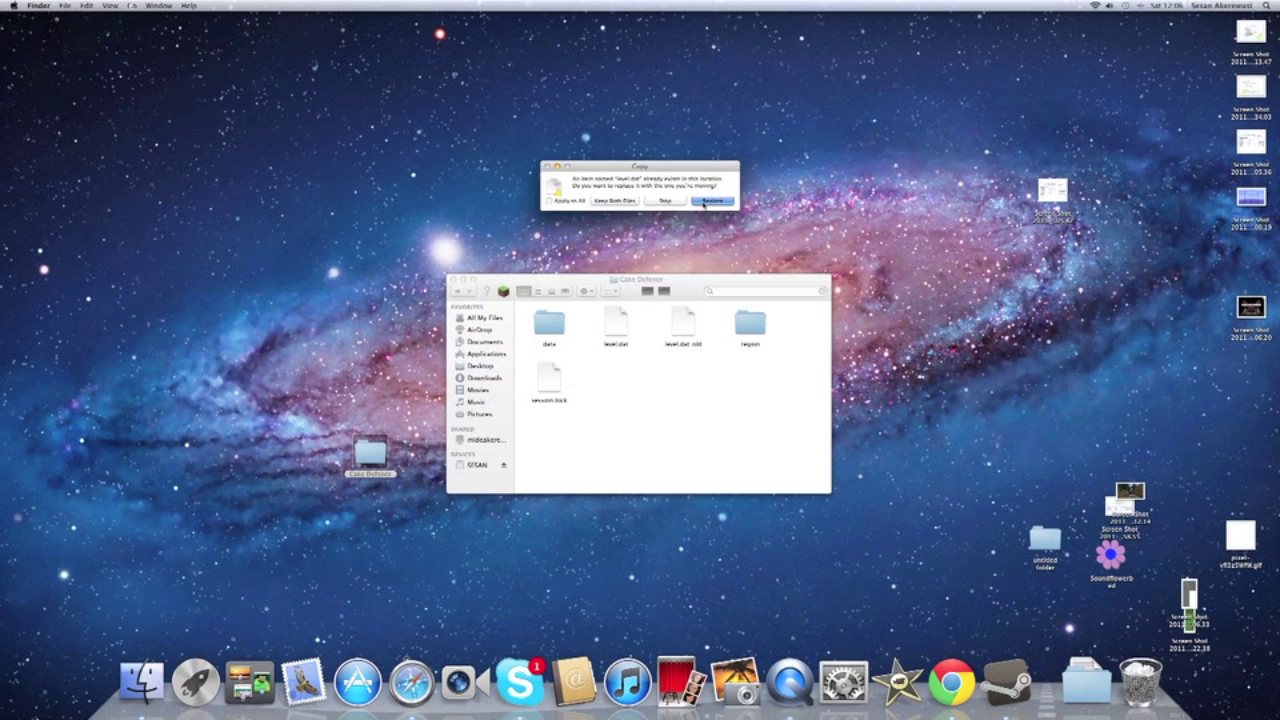
left_click(703, 202)
left_click(704, 203)
left_click(704, 204)
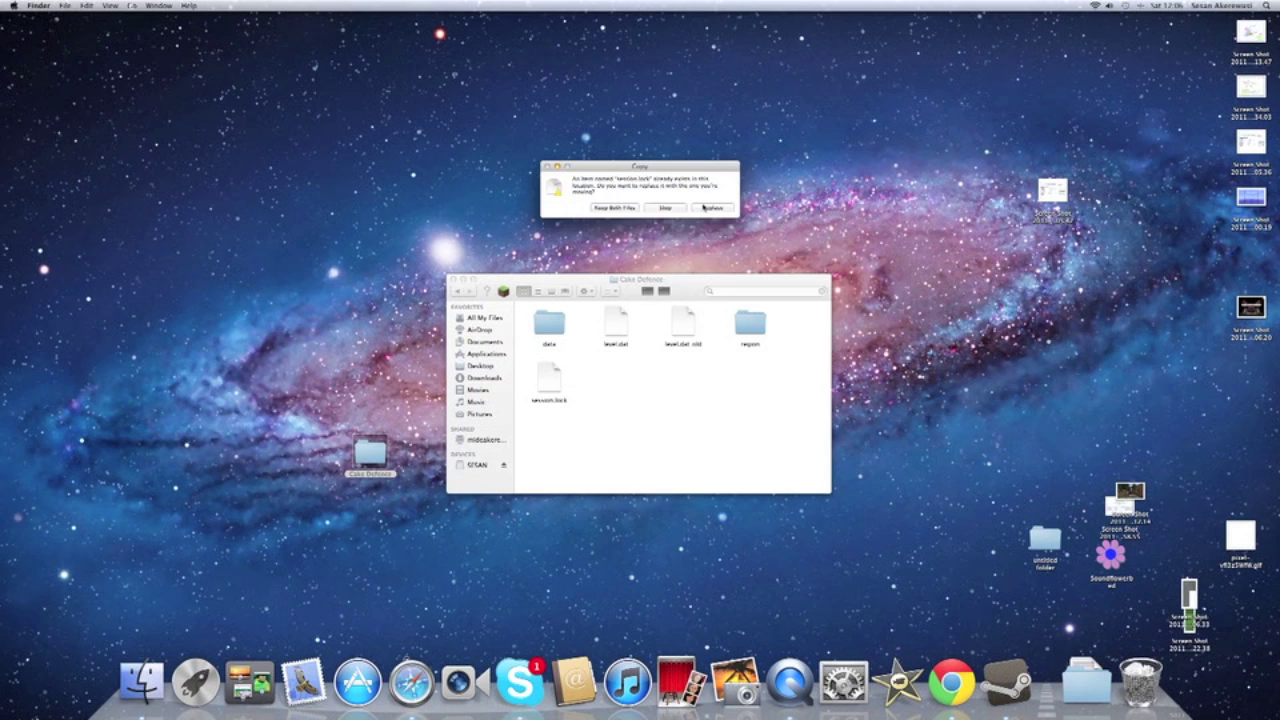
left_click(704, 207)
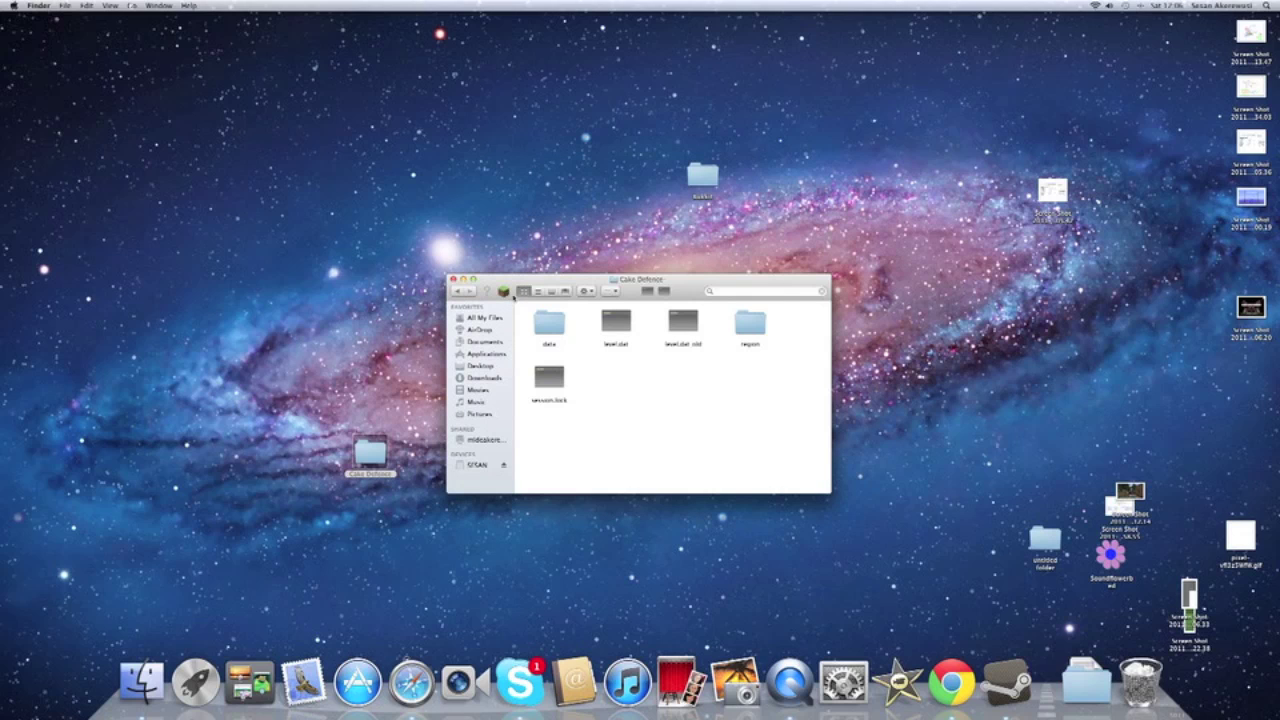
Step: Launch Minecraft and log in by entering the account password
left_click(503, 291)
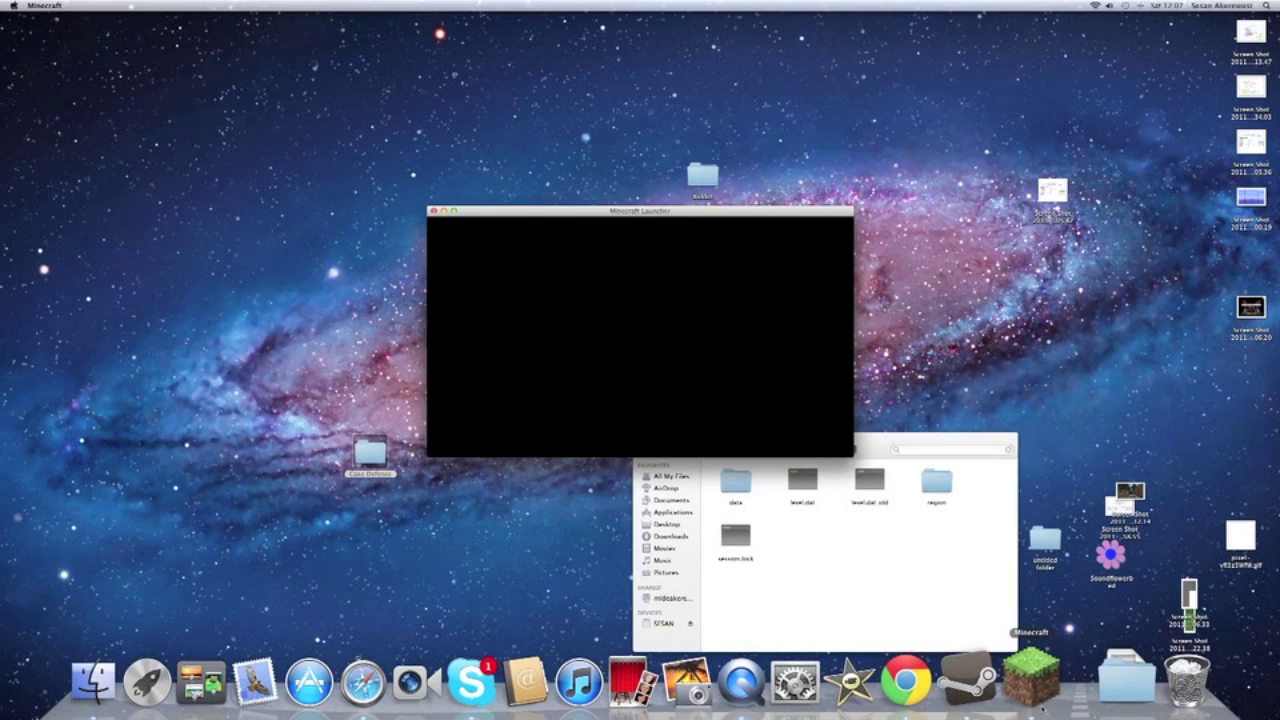
left_click(716, 437)
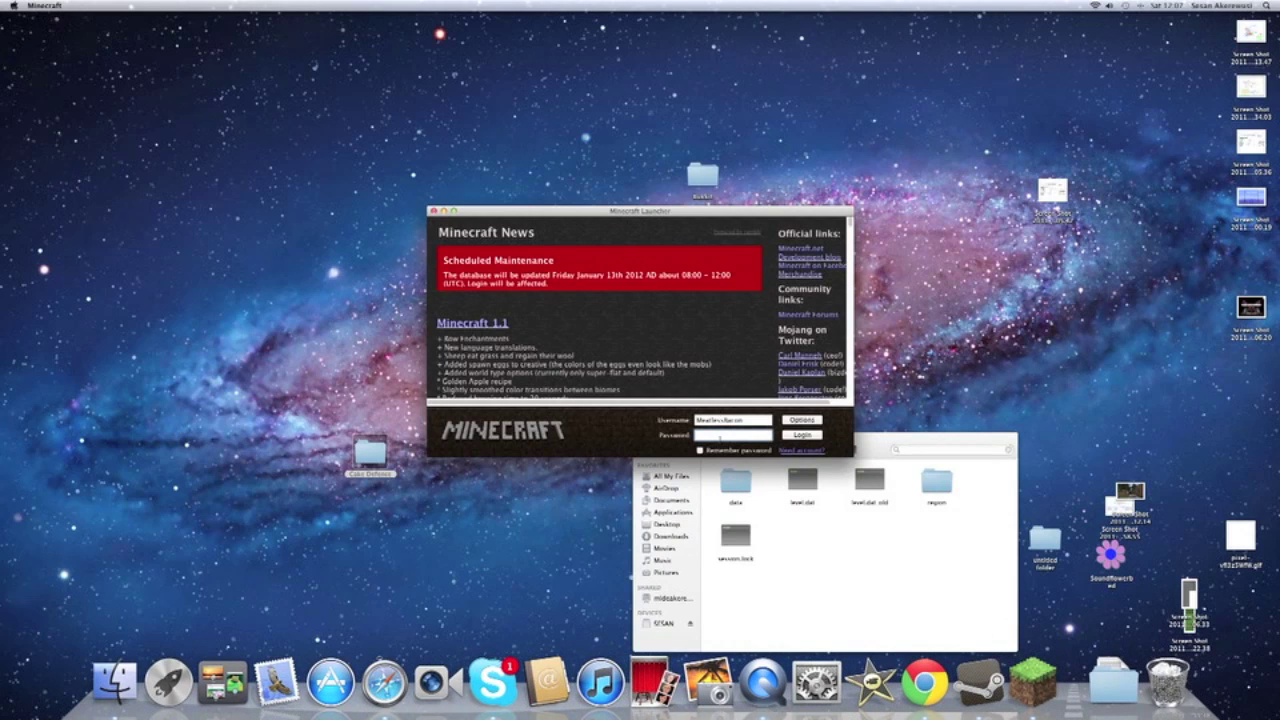
type("*********")
key("Return")
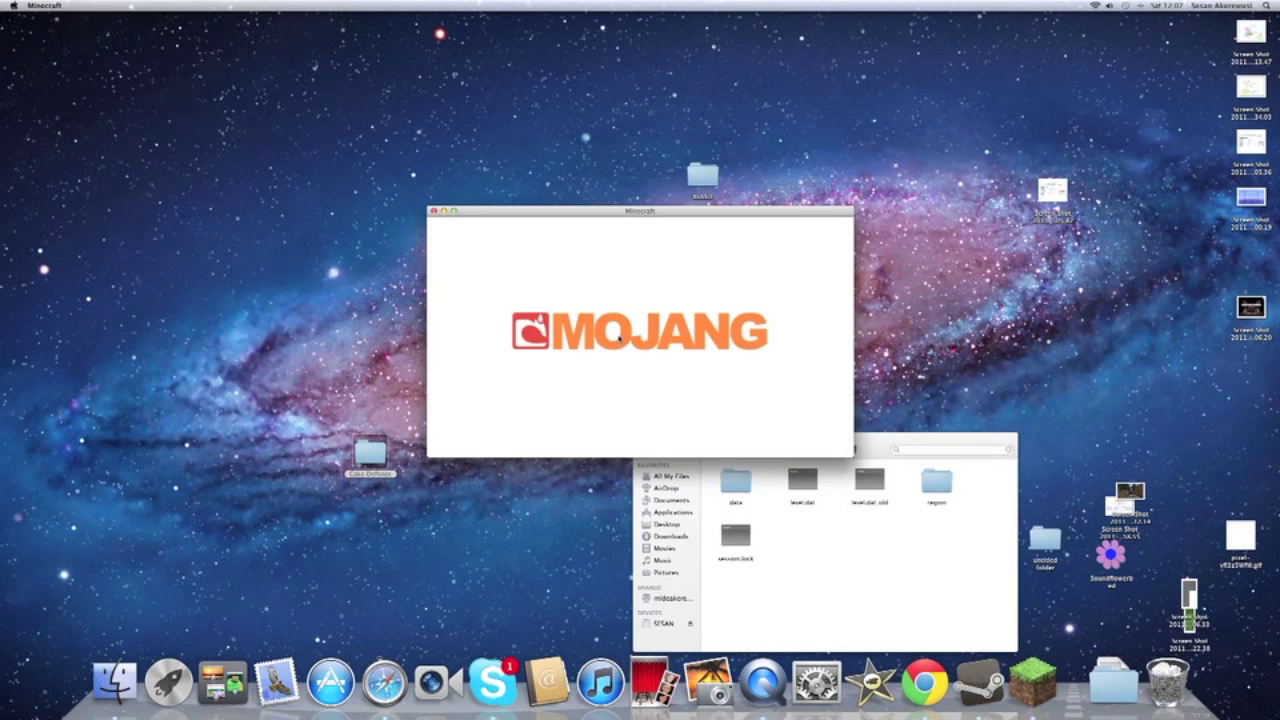
Step: Open the singleplayer world list and play "Cake Defence by Disco" stored in the "Cake Defence-" folder
left_click(596, 330)
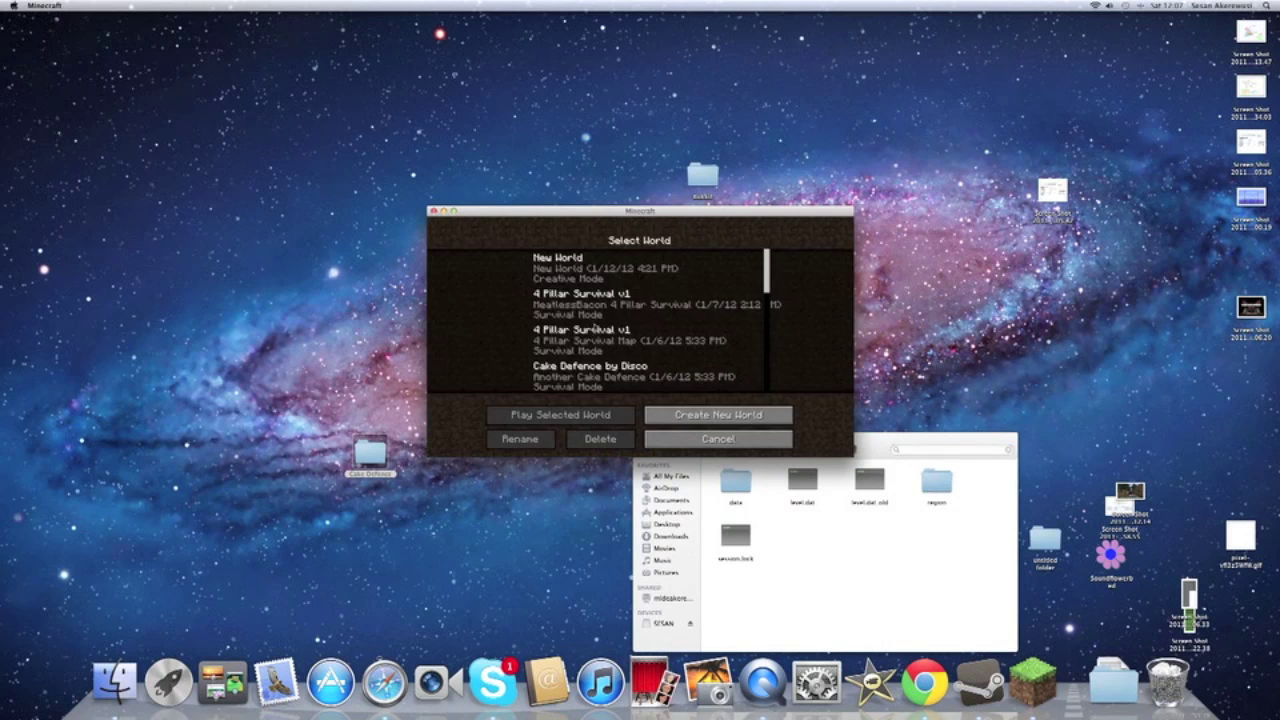
scroll(566, 370, "down", 5)
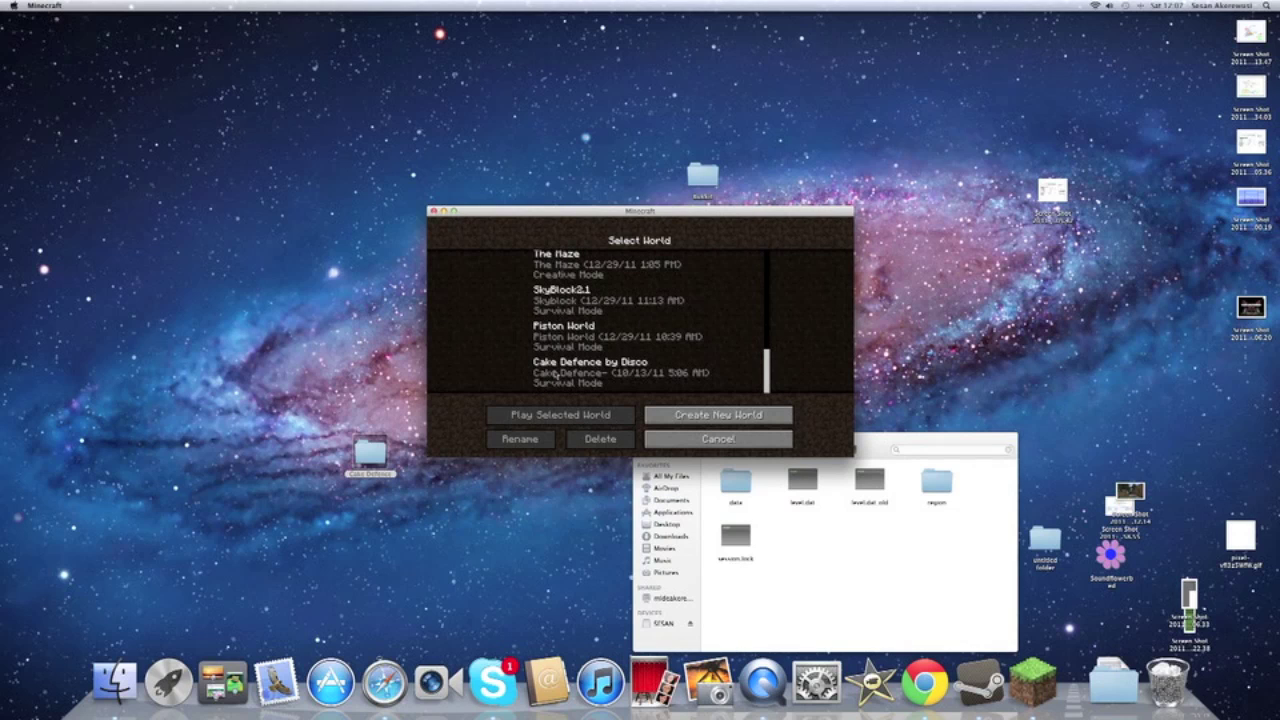
left_click(589, 376)
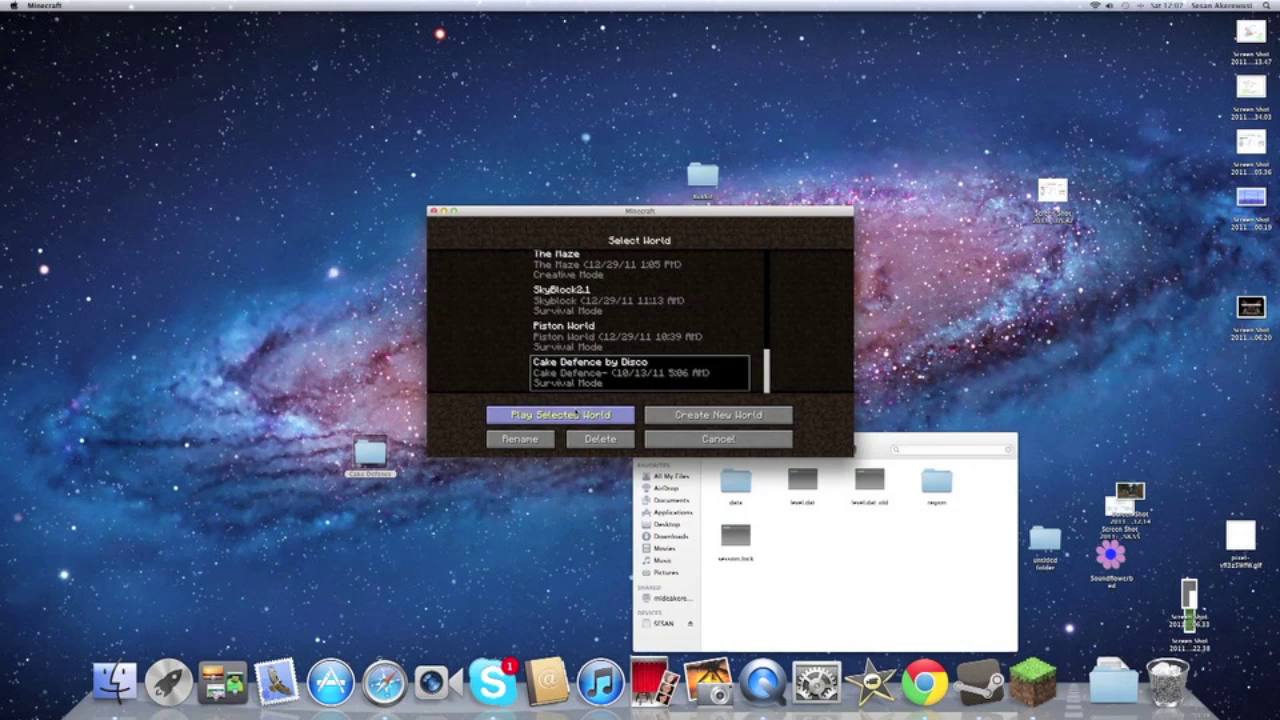
left_click(575, 414)
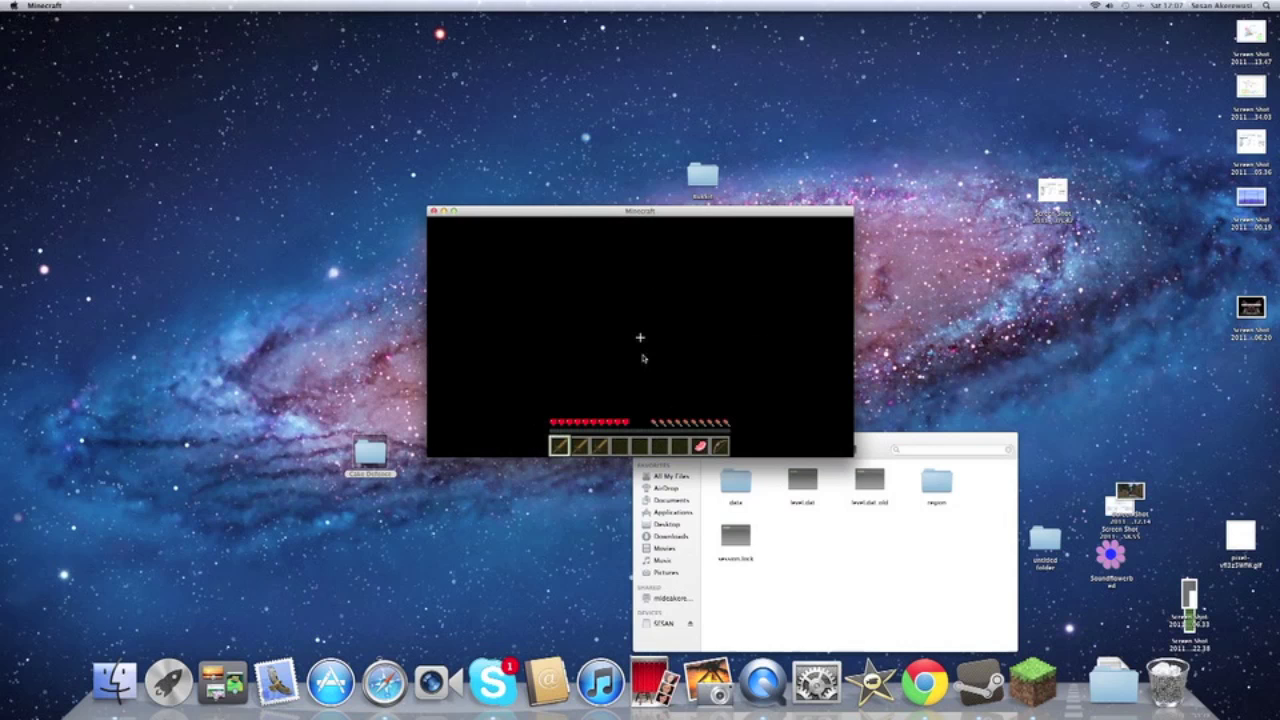
Step: Select the fifth hotbar slot in the loaded map, pause the game and close Minecraft
key("5")
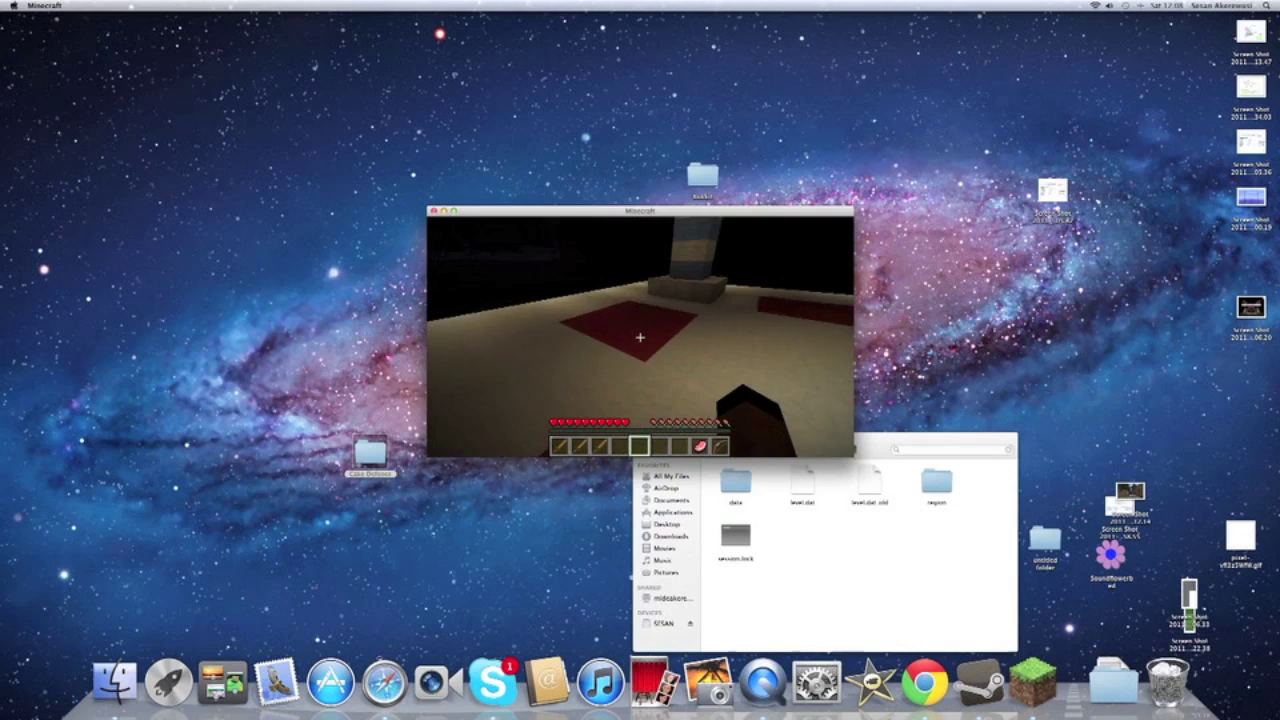
key("Escape")
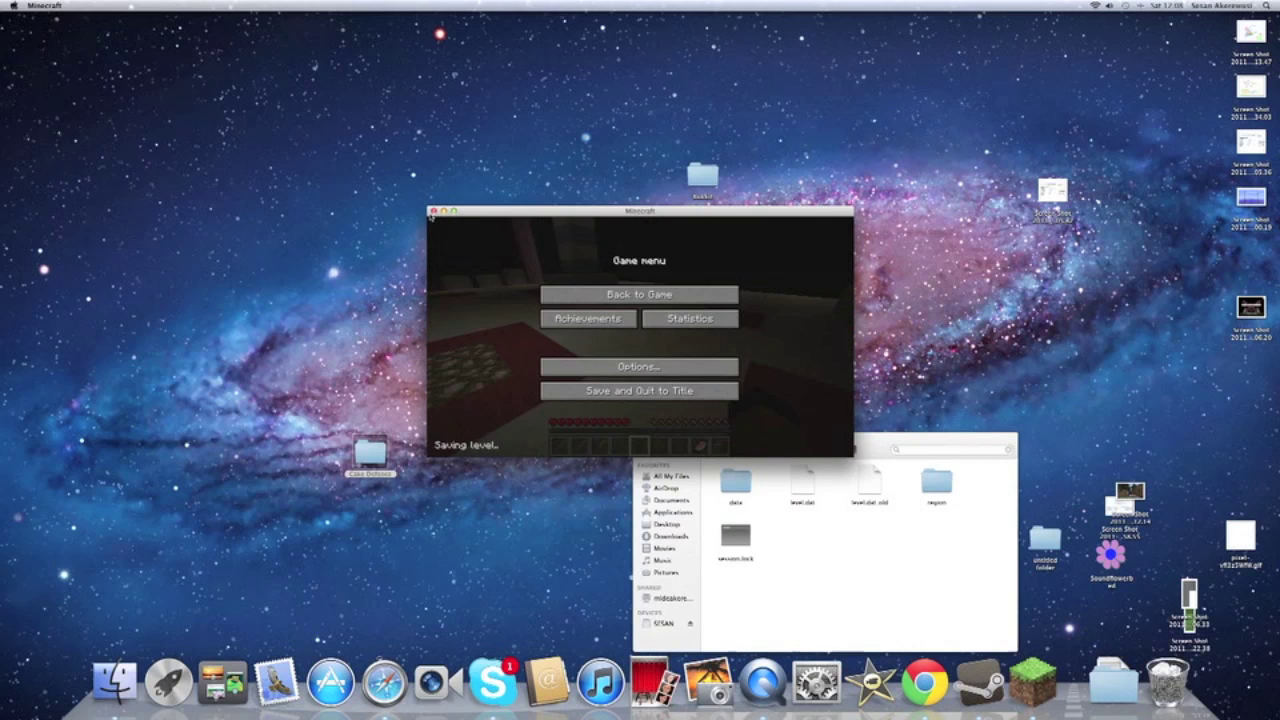
left_click(433, 212)
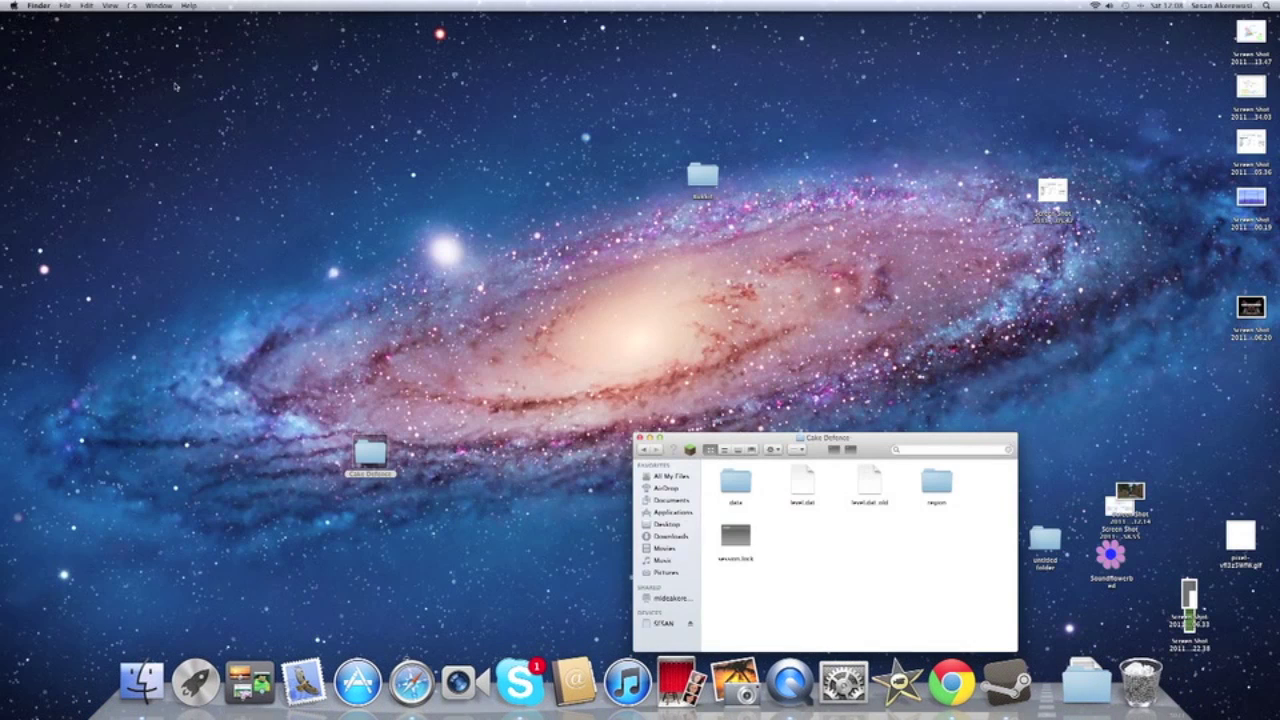